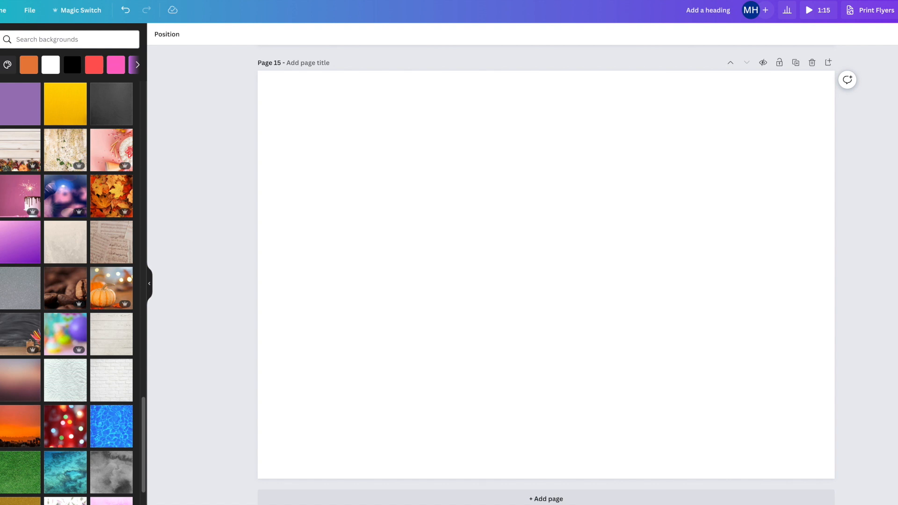
# Paste the copied portrait photo onto blank page 15 and enlarge it to the page's full height
pyautogui.hotkey('ctrl', 'v')
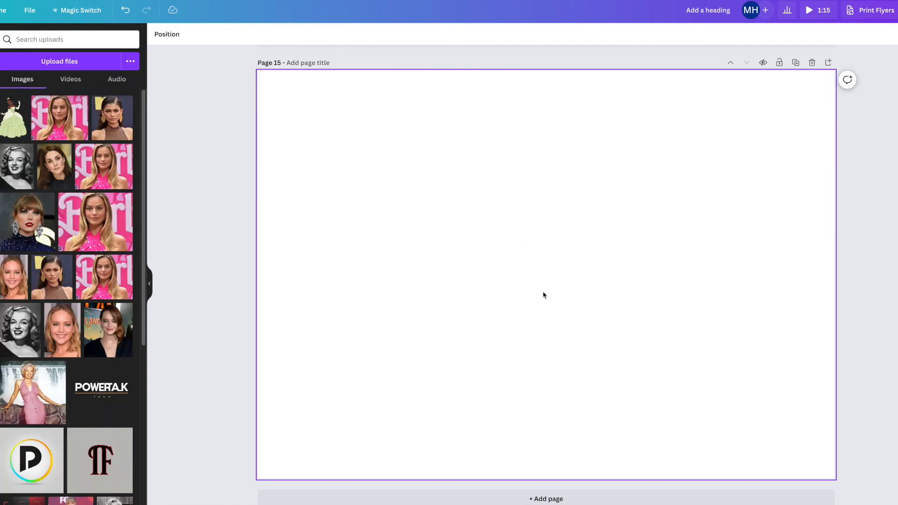
pyautogui.moveTo(539, 316); pyautogui.dragTo(490, 255)
pyautogui.moveTo(604, 358); pyautogui.dragTo(680, 504)
pyautogui.click(795, 435)
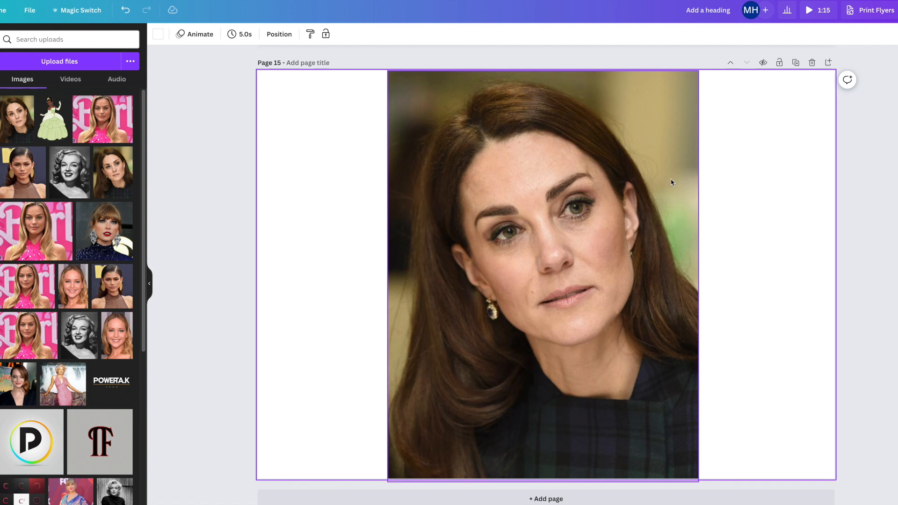
# Remove the background from the portrait photo on page 15 with BG Remover
pyautogui.click(556, 227)
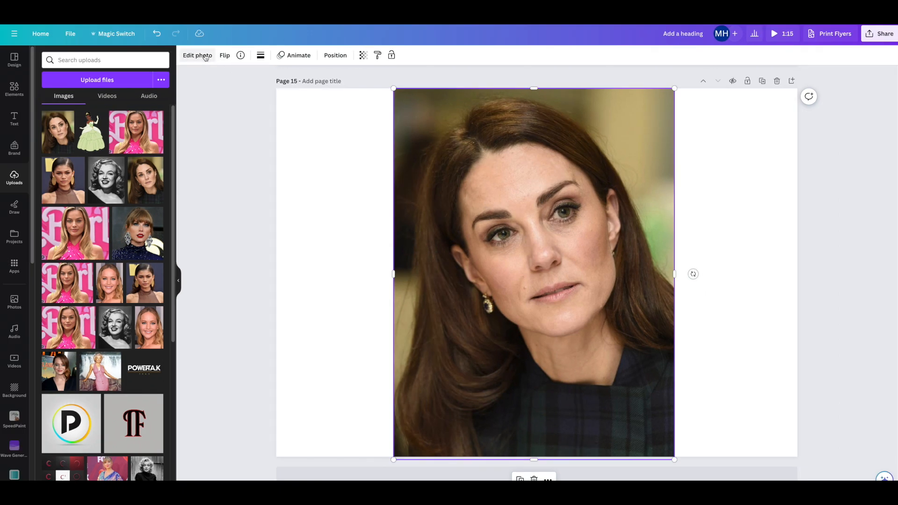
pyautogui.click(197, 56)
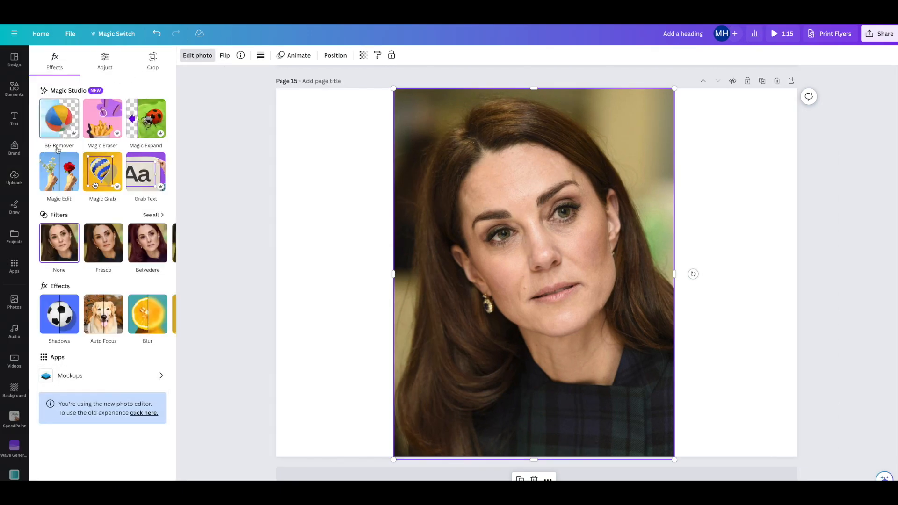
pyautogui.click(72, 128)
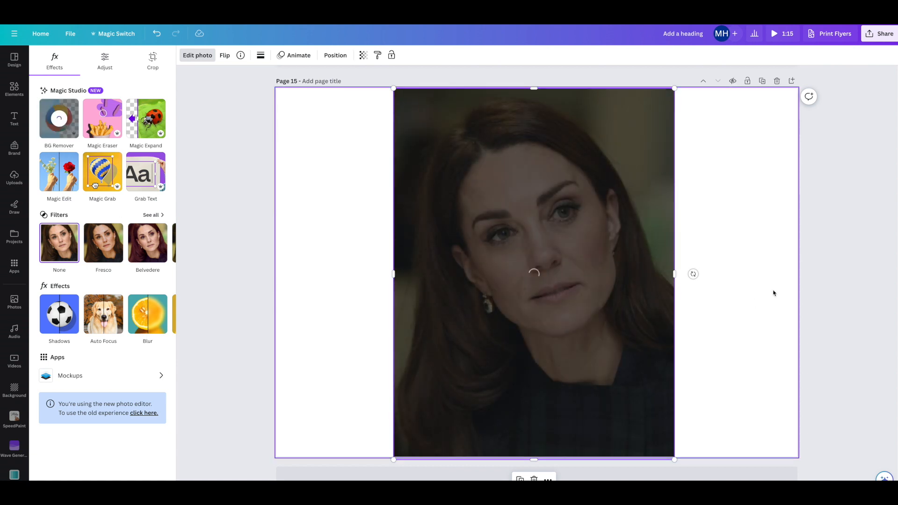
pyautogui.click(754, 344)
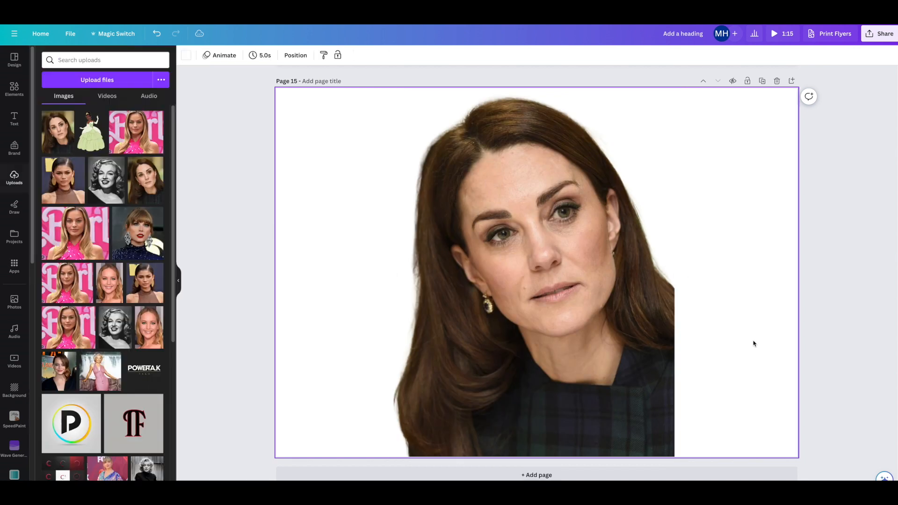
# Apply the sheet music background to page 15 and move the cut-out portrait to the page's right edge
pyautogui.click(637, 335)
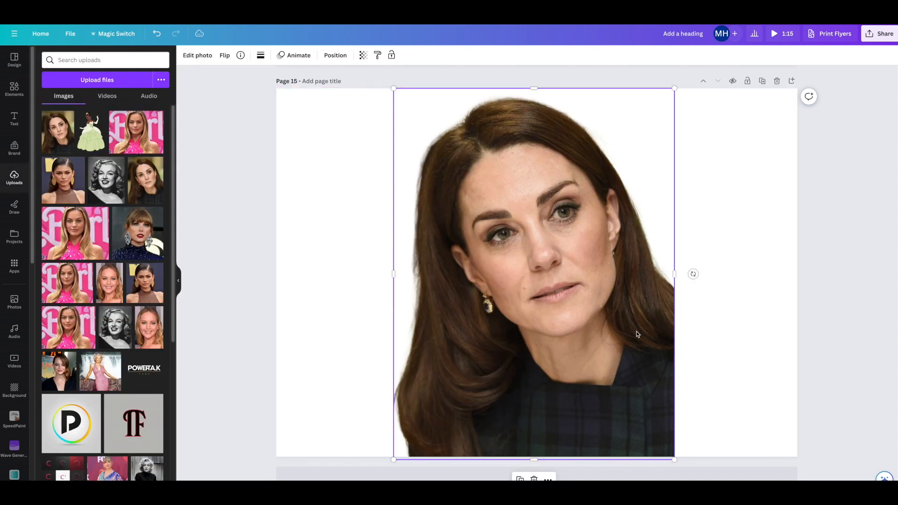
pyautogui.click(19, 391)
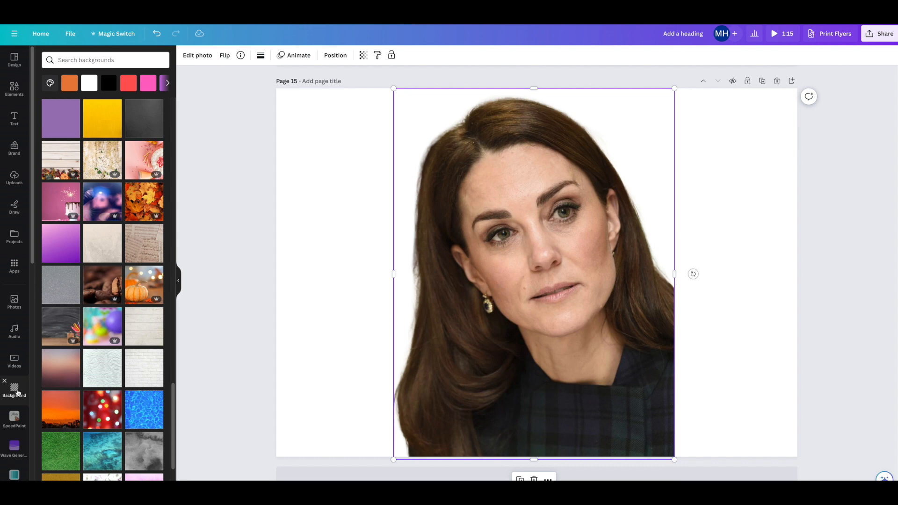
pyautogui.click(143, 252)
pyautogui.moveTo(561, 379); pyautogui.dragTo(684, 370)
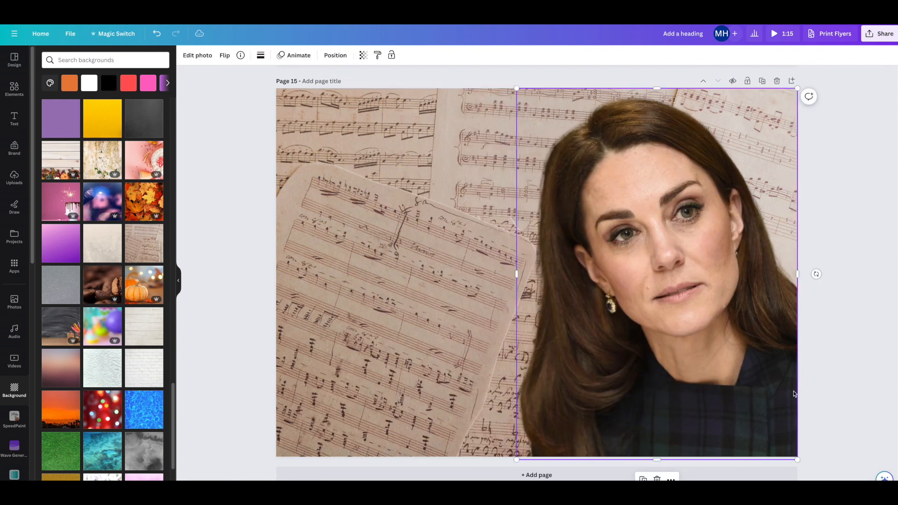
pyautogui.click(818, 394)
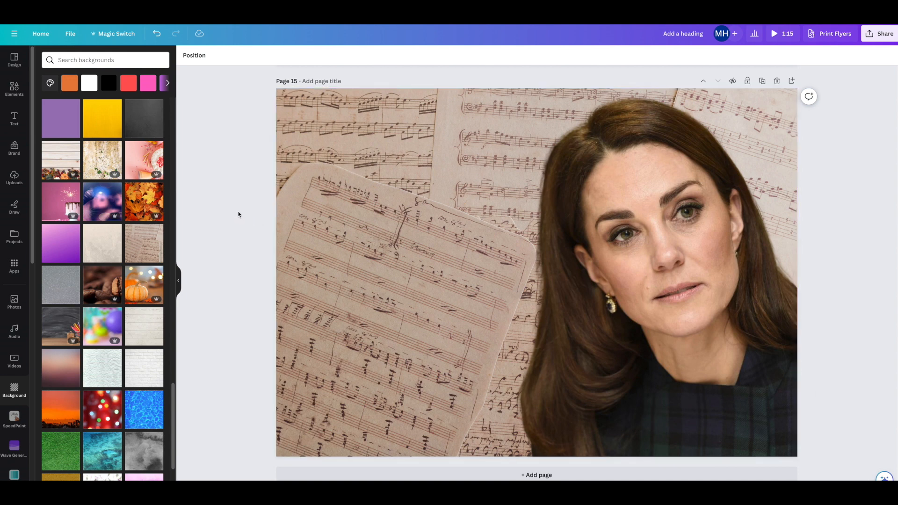
# Add a default heading to page 15 and place it over the sheet music beside the portrait
pyautogui.click(14, 119)
pyautogui.click(102, 122)
pyautogui.moveTo(585, 286); pyautogui.dragTo(524, 230)
pyautogui.click(834, 257)
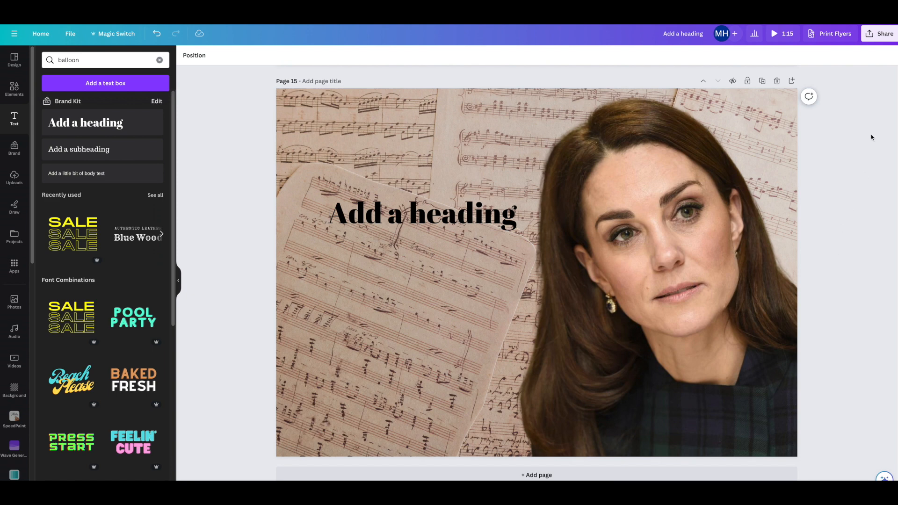
# Open the design's download options and examine the available file types
pyautogui.click(888, 36)
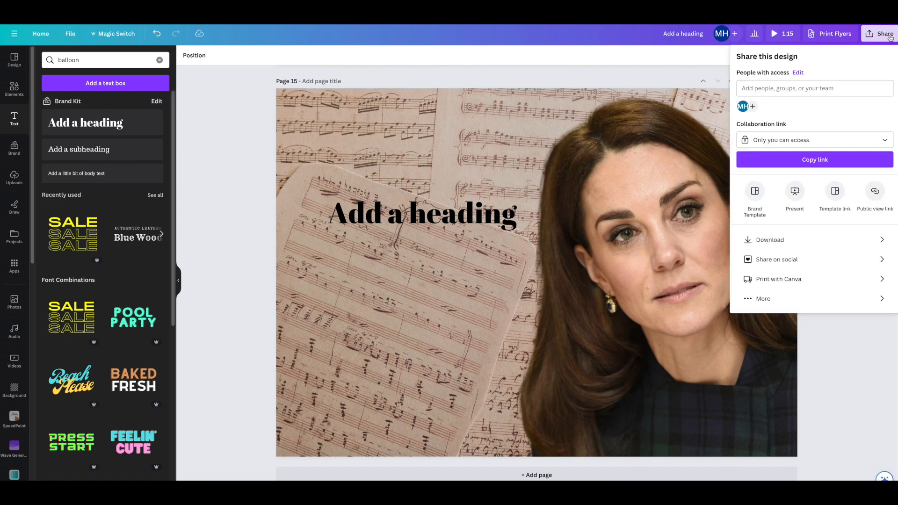
pyautogui.click(766, 238)
pyautogui.click(776, 91)
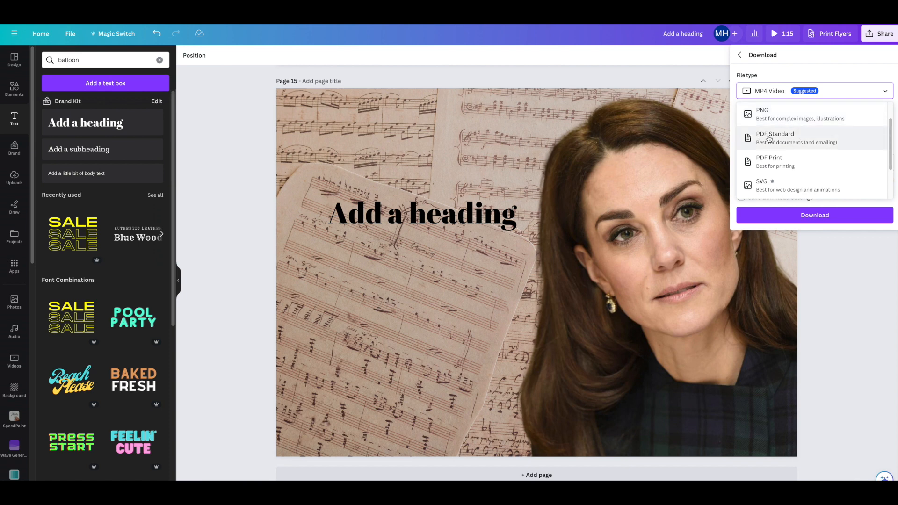
pyautogui.click(819, 252)
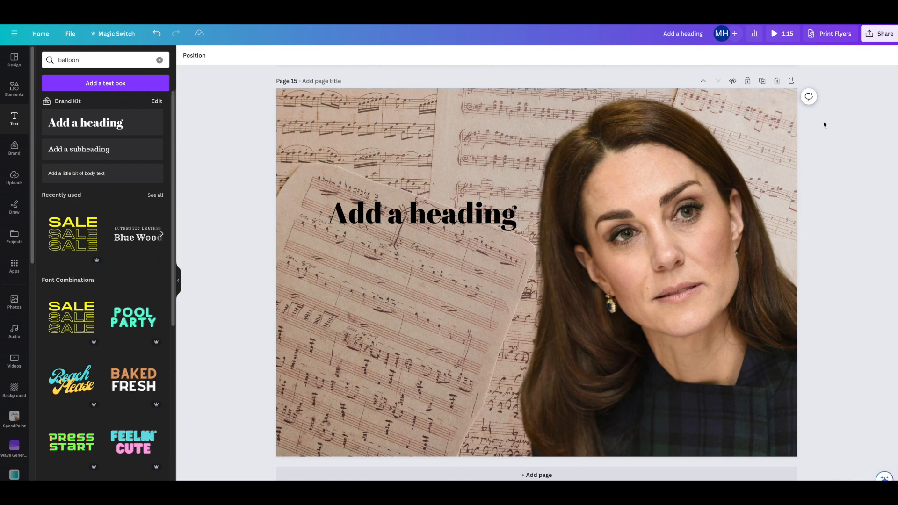
# Add a new page, paste the copied portrait with the pink backdrop and enlarge it to the page's full height
pyautogui.click(790, 82)
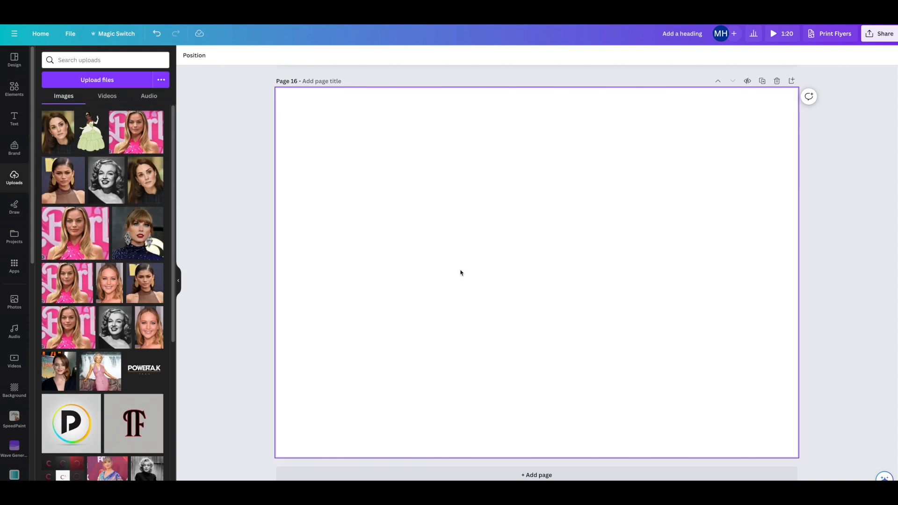
pyautogui.hotkey('ctrl', 'v')
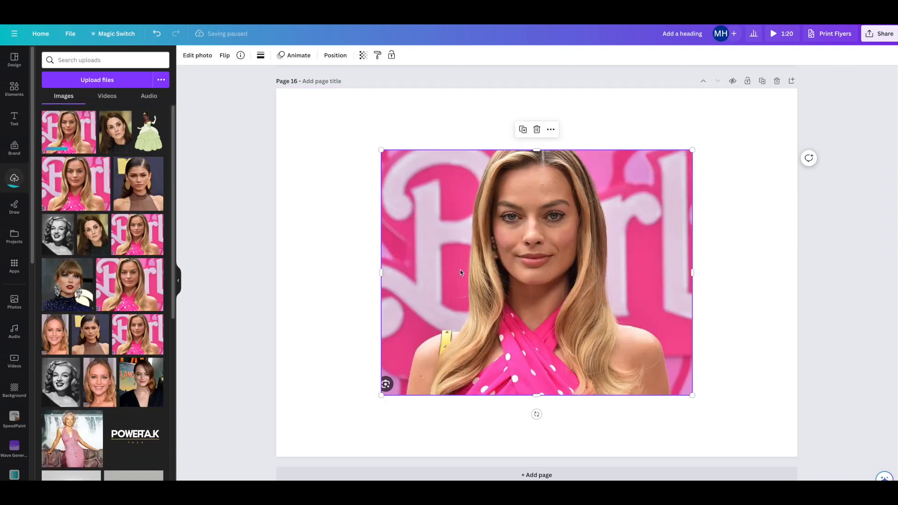
pyautogui.moveTo(586, 301); pyautogui.dragTo(477, 238)
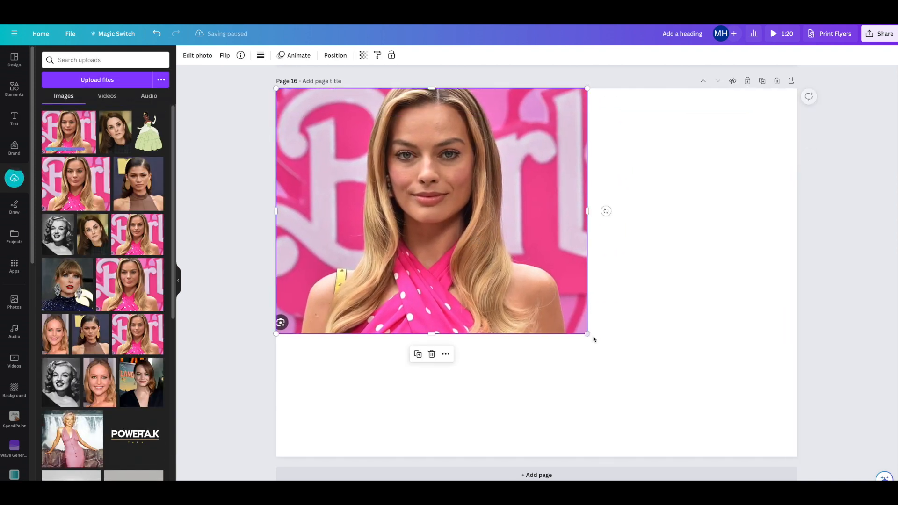
pyautogui.moveTo(590, 334); pyautogui.dragTo(762, 437)
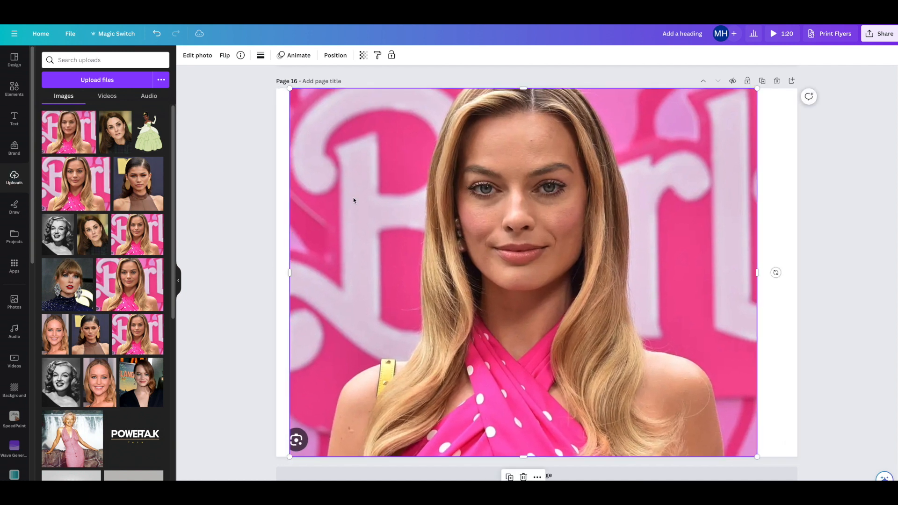
pyautogui.click(780, 258)
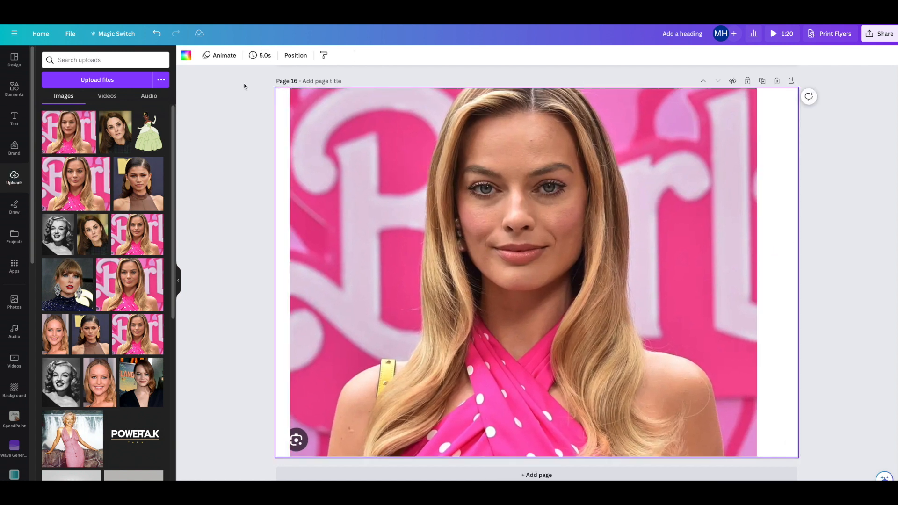
# Remove the pink backdrop from the portrait photo on page 16 with BG Remover
pyautogui.click(333, 130)
pyautogui.click(198, 55)
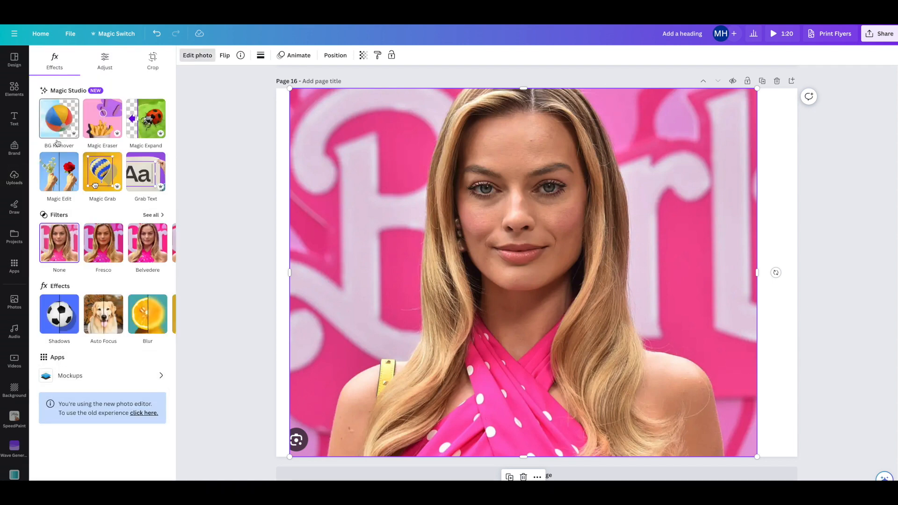
pyautogui.click(61, 122)
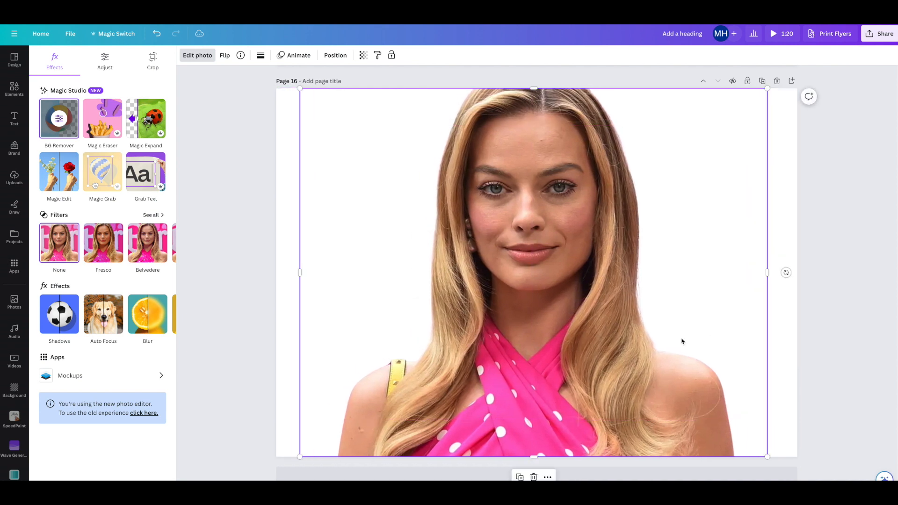
# Duplicate the cut-out portrait on page 16 as a smaller copy and delete that copy
pyautogui.hotkey('ctrl', 'd')
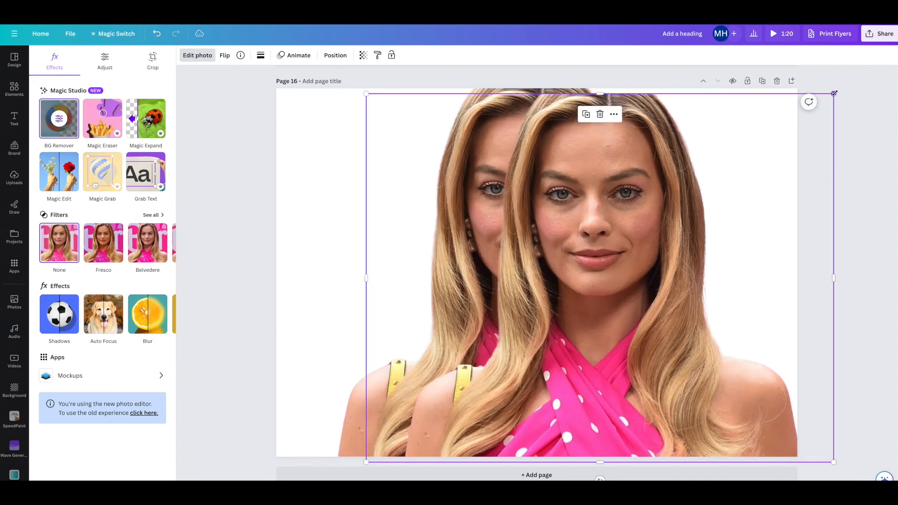
pyautogui.moveTo(833, 94); pyautogui.dragTo(763, 172)
pyautogui.moveTo(587, 263); pyautogui.dragTo(671, 257)
pyautogui.click(862, 243)
pyautogui.click(847, 248)
pyautogui.moveTo(603, 289)
pyautogui.mouseDown()
pyautogui.moveTo(331, 271)
pyautogui.moveTo(596, 289)
pyautogui.mouseUp()
pyautogui.press('Delete')
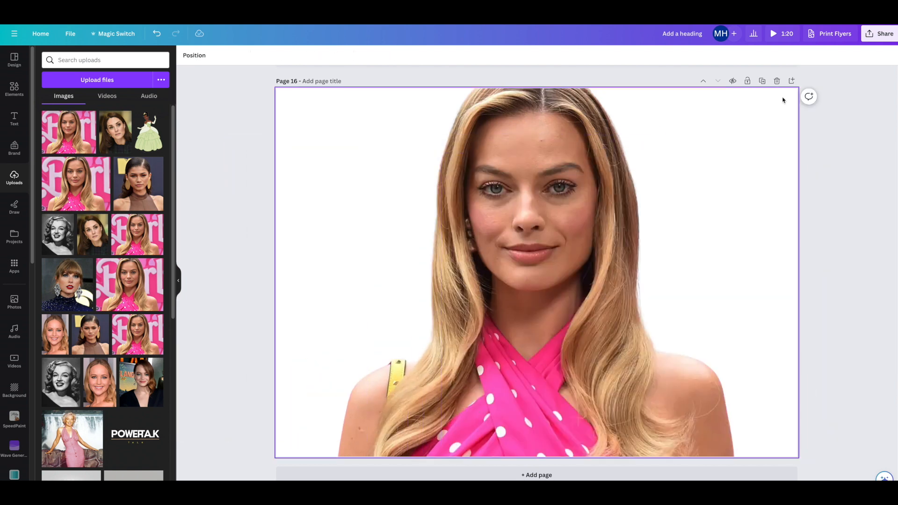
# Add page 17, insert the stock photo of a black desk with laptop and flowers, and enlarge it to cover the page
pyautogui.click(763, 82)
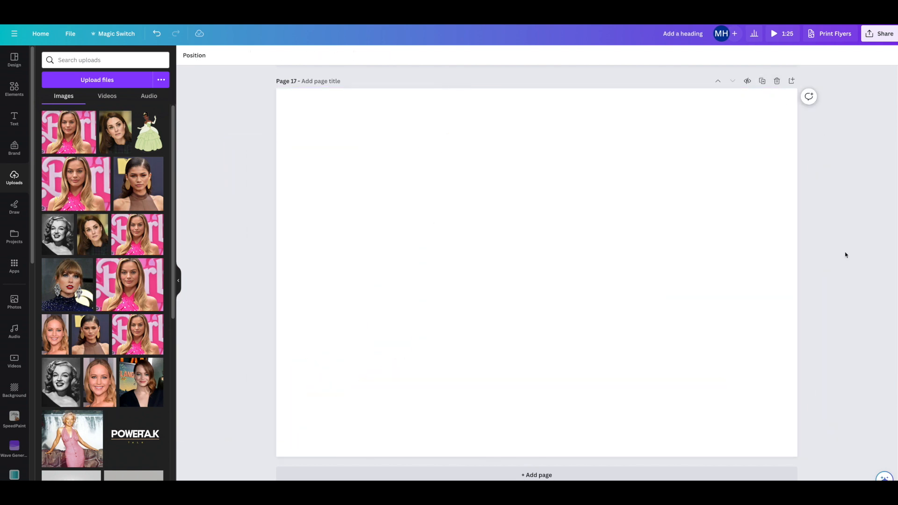
pyautogui.click(14, 301)
pyautogui.click(67, 352)
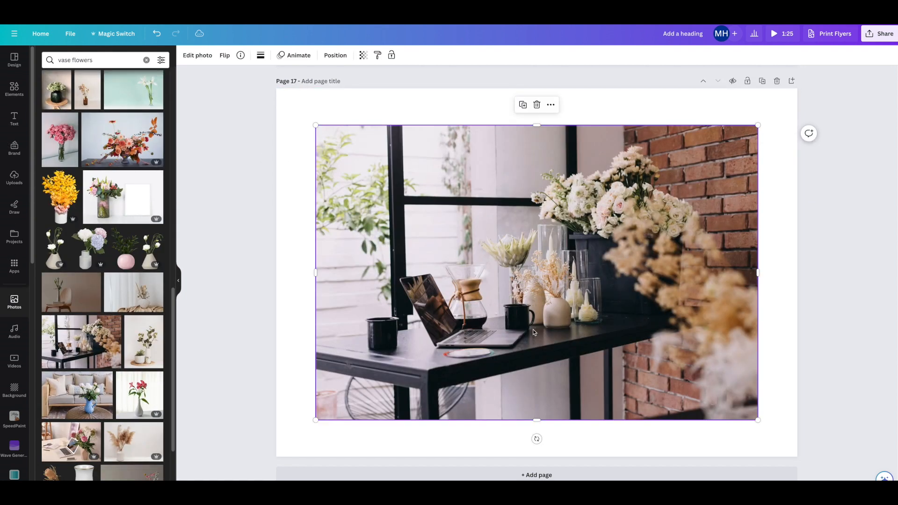
pyautogui.moveTo(531, 334); pyautogui.dragTo(495, 297)
pyautogui.moveTo(723, 383); pyautogui.dragTo(827, 464)
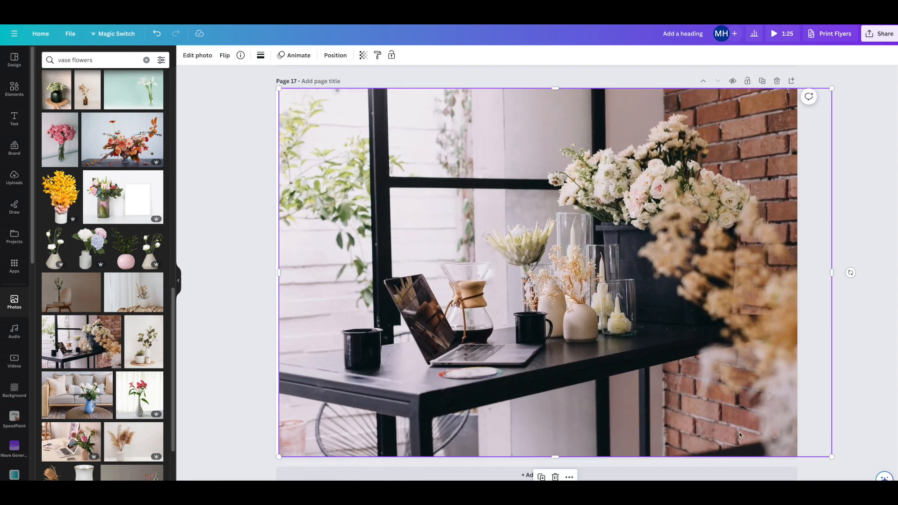
pyautogui.click(856, 406)
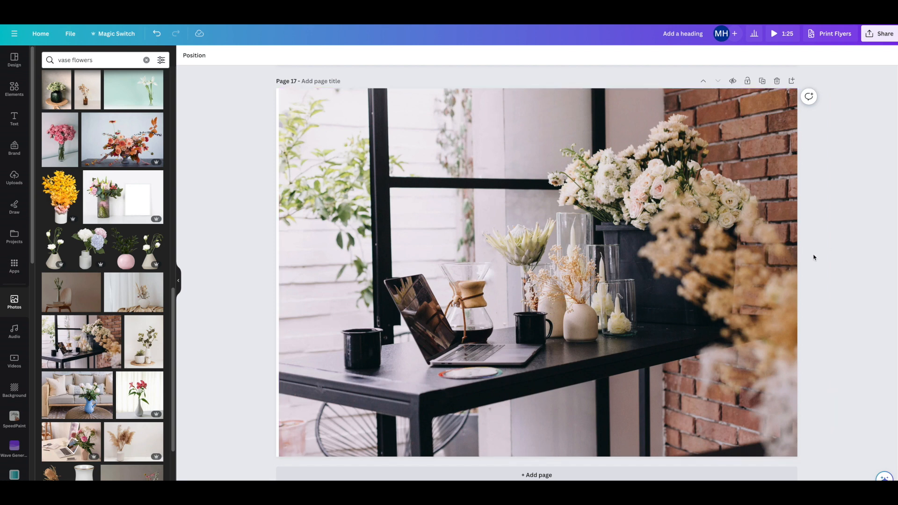
# Remove the background from the desk and flowers photo on page 17 with BG Remover
pyautogui.click(537, 261)
pyautogui.click(185, 57)
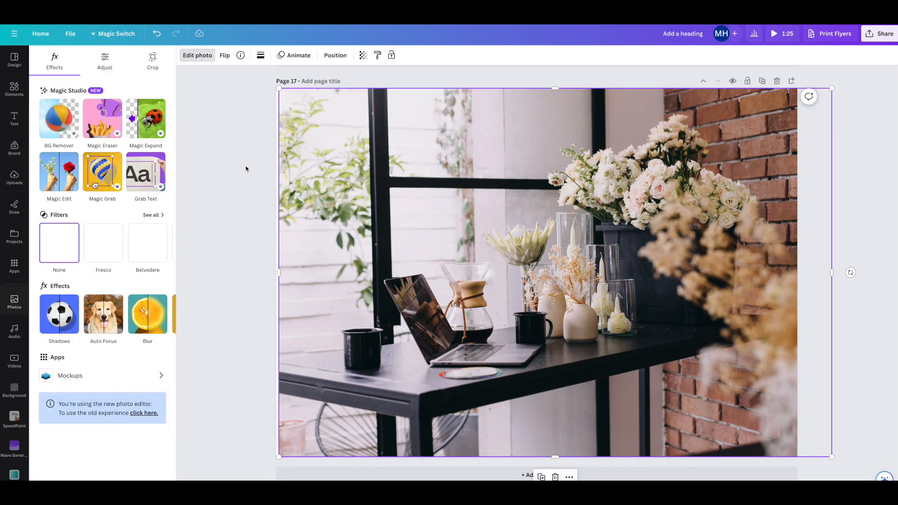
pyautogui.click(59, 118)
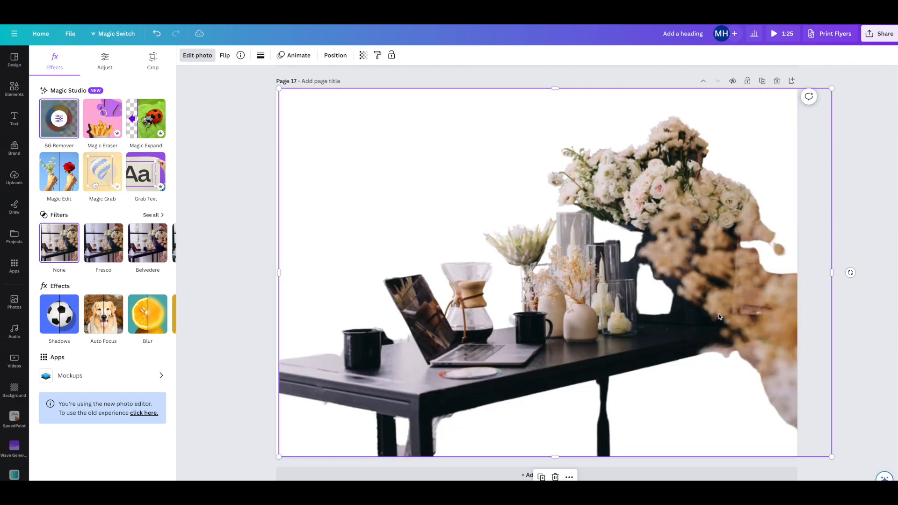
pyautogui.click(776, 350)
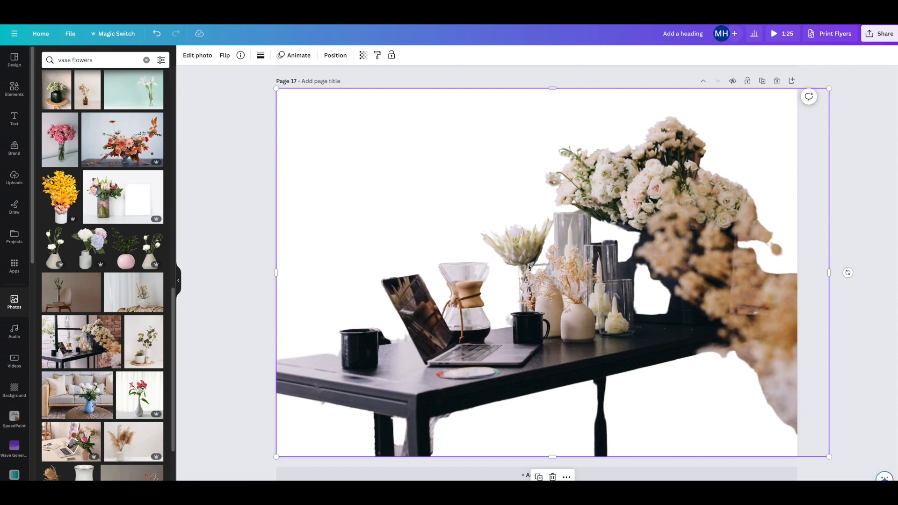
# Erase the large flower arrangement at the right of the desk photo with Magic Eraser at brush size 20
pyautogui.click(192, 56)
pyautogui.click(105, 125)
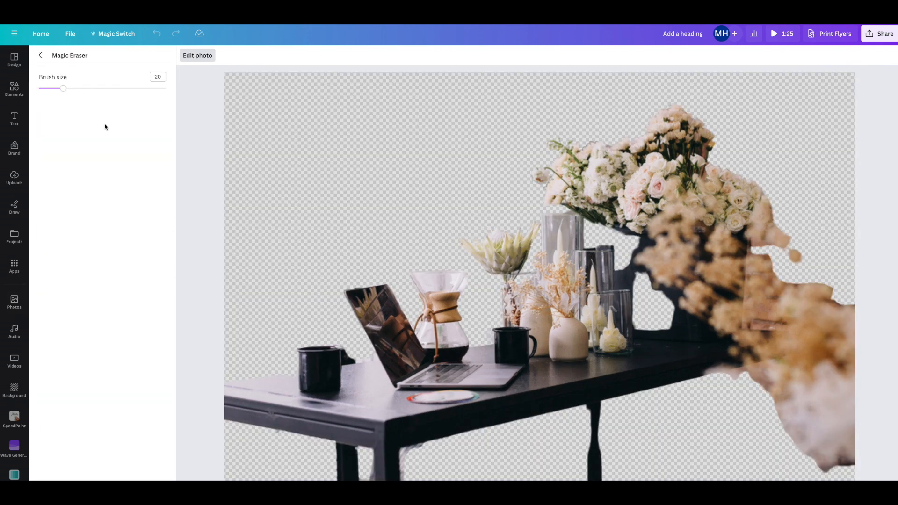
pyautogui.moveTo(837, 322)
pyautogui.mouseDown()
pyautogui.moveTo(890, 388)
pyautogui.moveTo(892, 419)
pyautogui.moveTo(868, 465)
pyautogui.moveTo(788, 423)
pyautogui.moveTo(806, 453)
pyautogui.moveTo(783, 377)
pyautogui.moveTo(743, 318)
pyautogui.moveTo(641, 279)
pyautogui.moveTo(594, 209)
pyautogui.moveTo(613, 206)
pyautogui.moveTo(581, 200)
pyautogui.moveTo(550, 131)
pyautogui.moveTo(841, 296)
pyautogui.moveTo(652, 156)
pyautogui.moveTo(652, 210)
pyautogui.moveTo(747, 350)
pyautogui.moveTo(716, 276)
pyautogui.moveTo(635, 146)
pyautogui.moveTo(593, 129)
pyautogui.mouseUp()
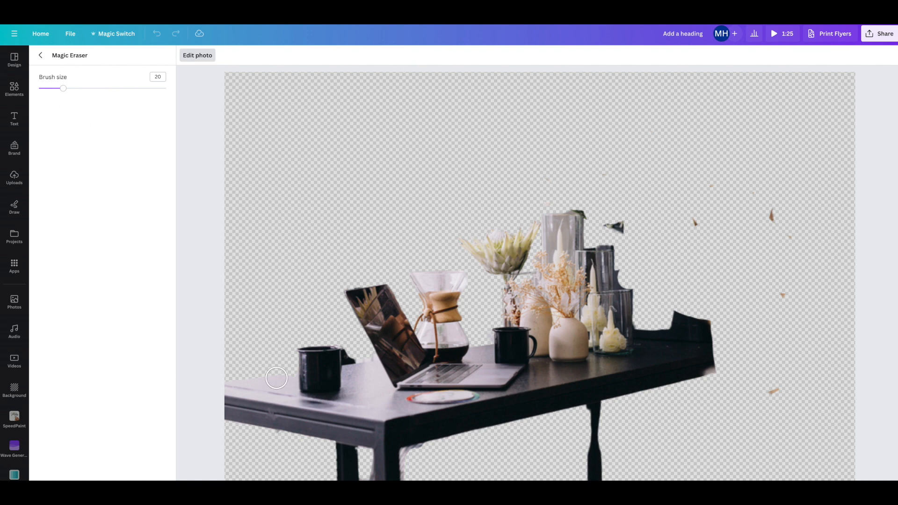
pyautogui.scroll(5, 567, 299)
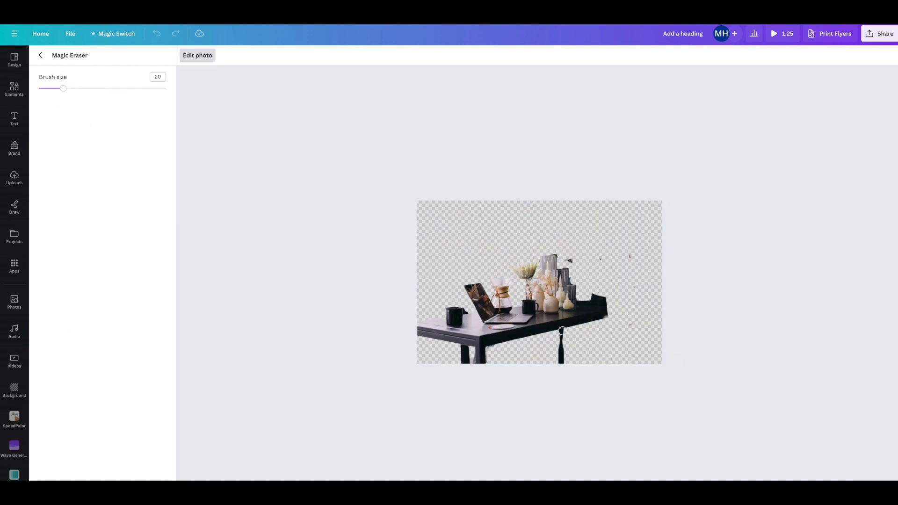
pyautogui.click(301, 254)
pyautogui.scroll(18, 696, 307)
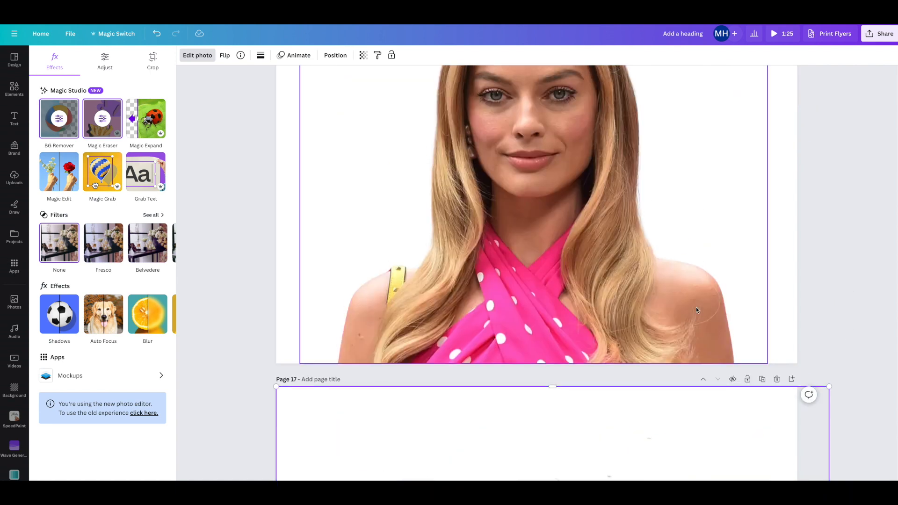
pyautogui.scroll(2, 695, 308)
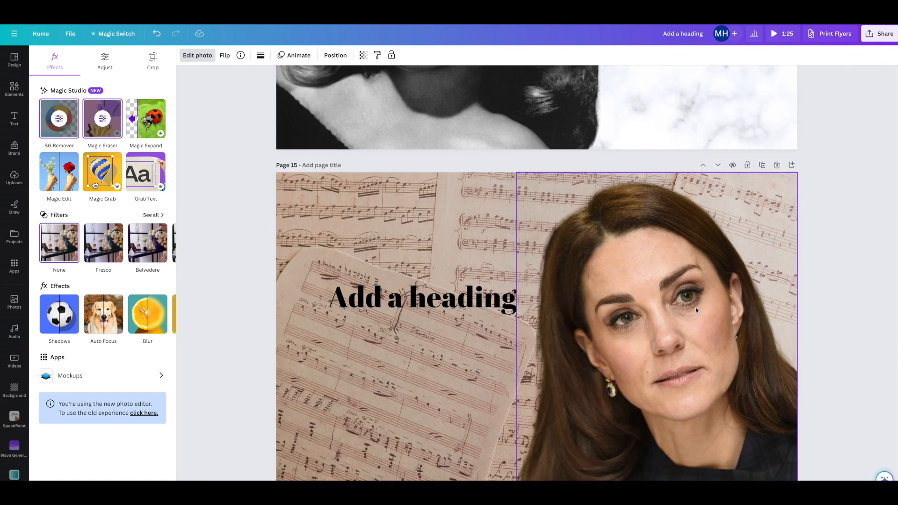
# Paste the original black-and-white portrait onto page 14, move it beside the large cut-out, and delete it
pyautogui.scroll(6, 695, 308)
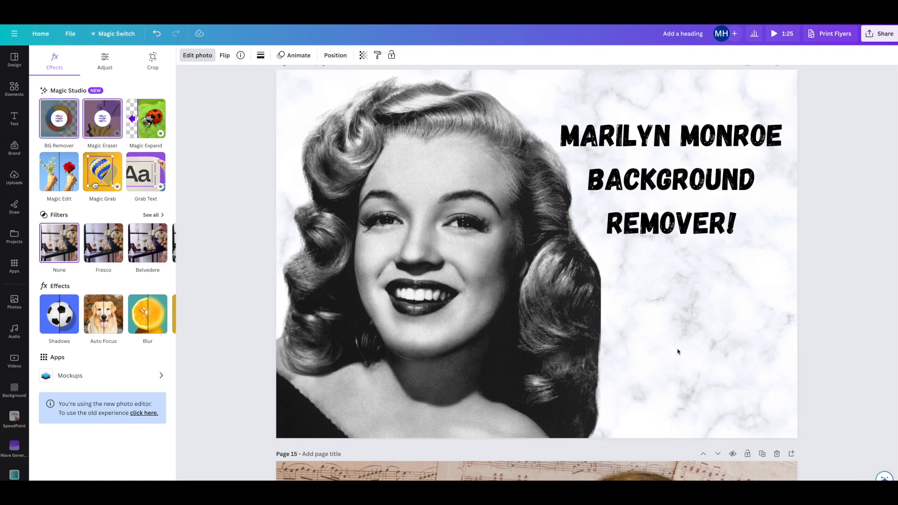
pyautogui.hotkey('ctrl', 'v')
pyautogui.moveTo(534, 279); pyautogui.dragTo(435, 308)
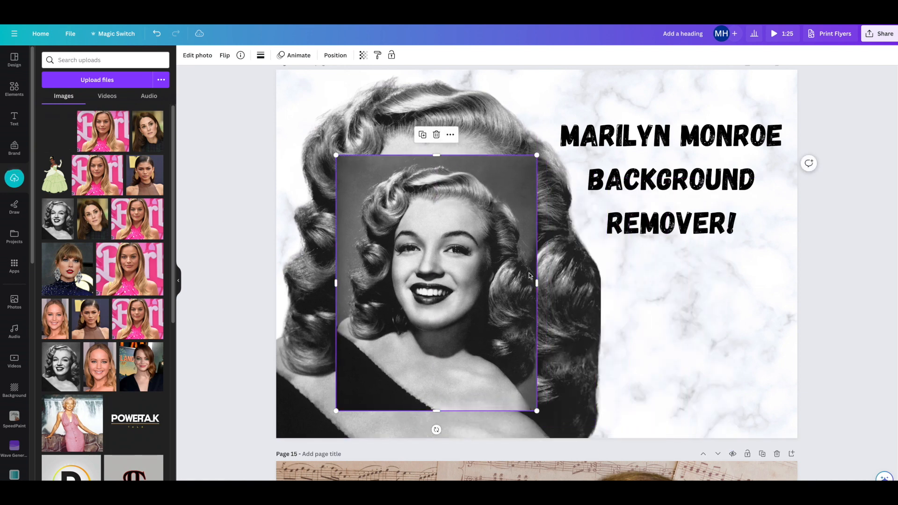
pyautogui.moveTo(529, 243); pyautogui.dragTo(730, 271)
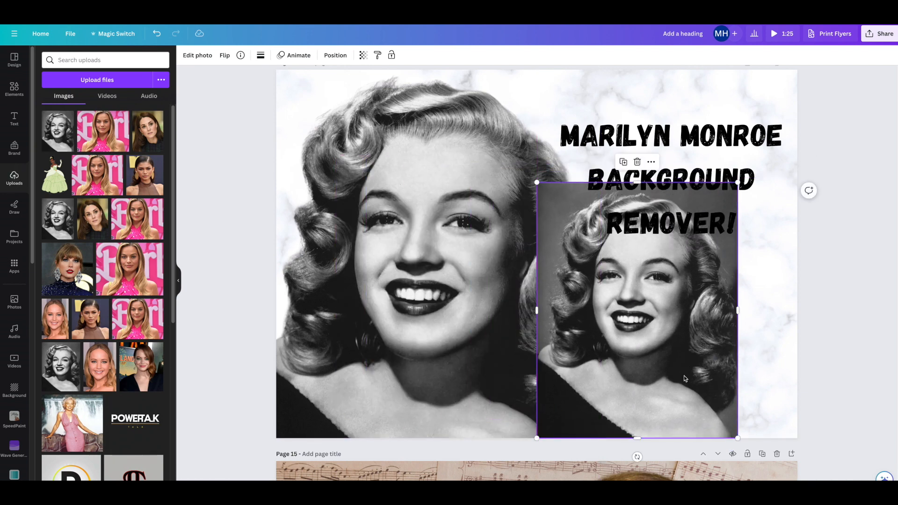
pyautogui.press('Delete')
# Shrink the green-gowned princess cut-out on page 13 and reposition it near the middle of the autumn leaves background
pyautogui.scroll(5, 442, 377)
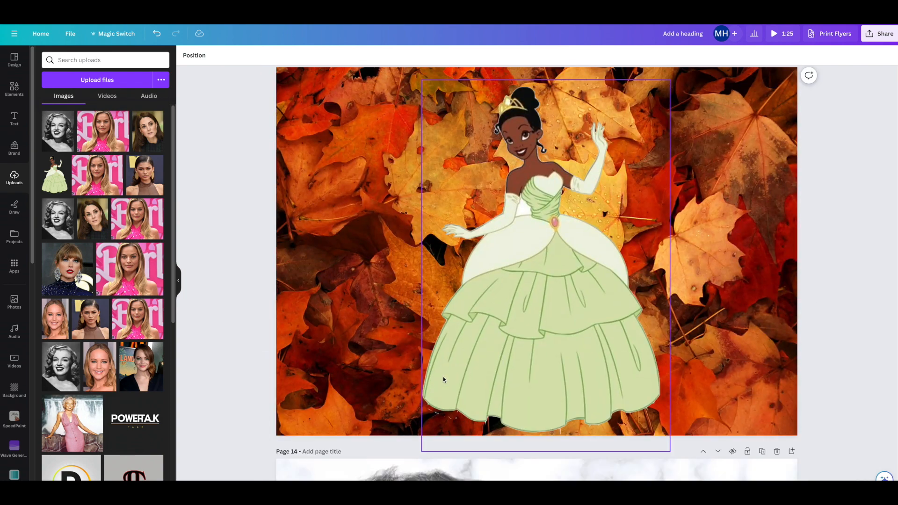
pyautogui.moveTo(518, 349); pyautogui.dragTo(512, 345)
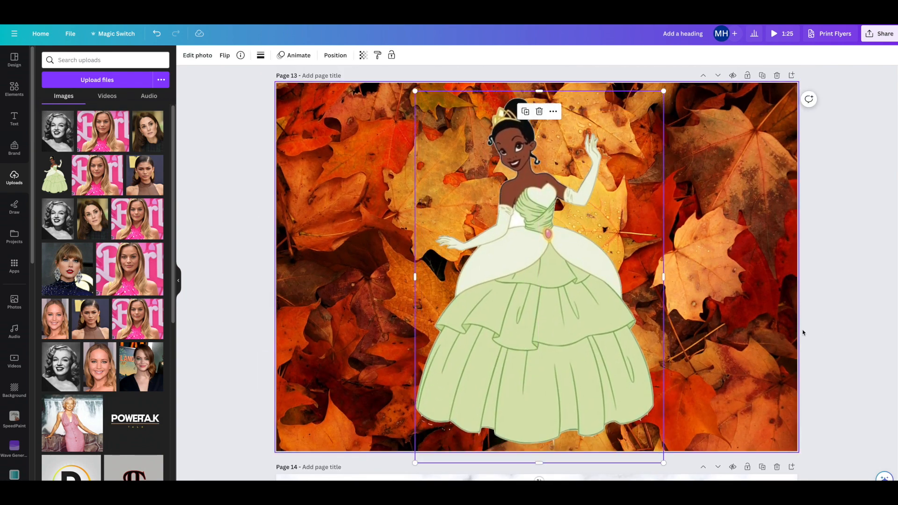
pyautogui.moveTo(585, 351); pyautogui.dragTo(589, 356)
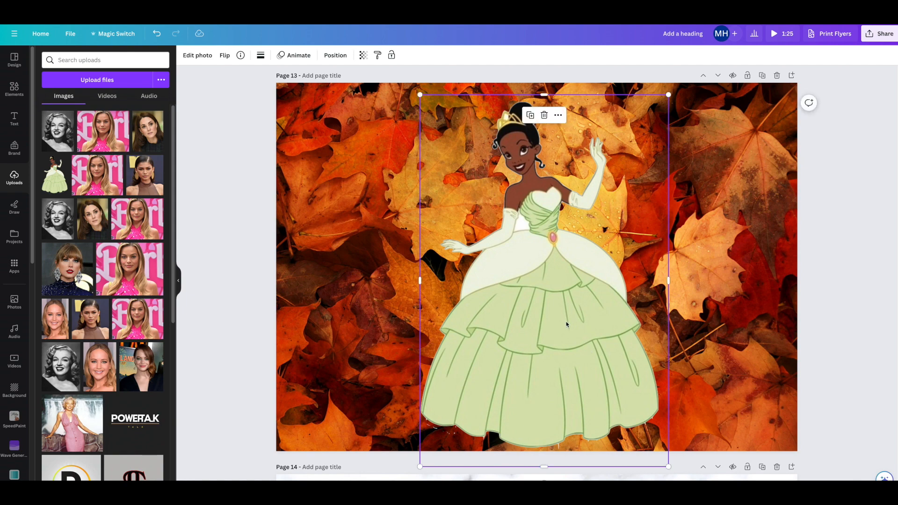
pyautogui.moveTo(565, 323); pyautogui.dragTo(492, 351)
pyautogui.click(830, 349)
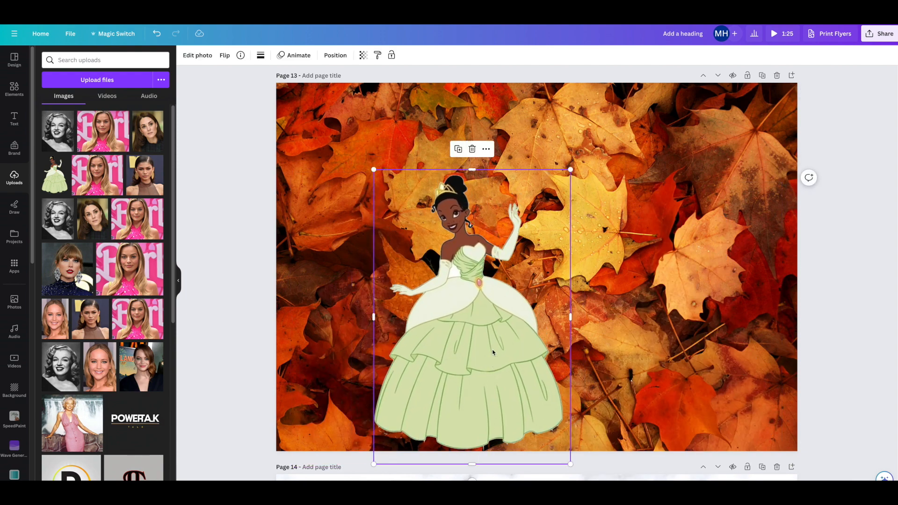
pyautogui.moveTo(493, 352); pyautogui.dragTo(552, 351)
# Shift the cut-out woman on page 12 slightly to the right and review the same cut-out on pages 11 to 8
pyautogui.scroll(8, 566, 352)
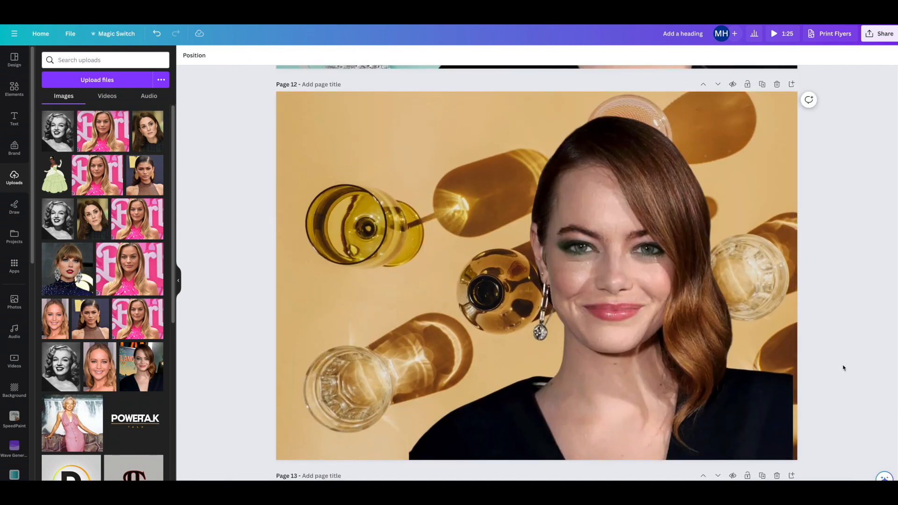
pyautogui.moveTo(749, 417); pyautogui.dragTo(761, 420)
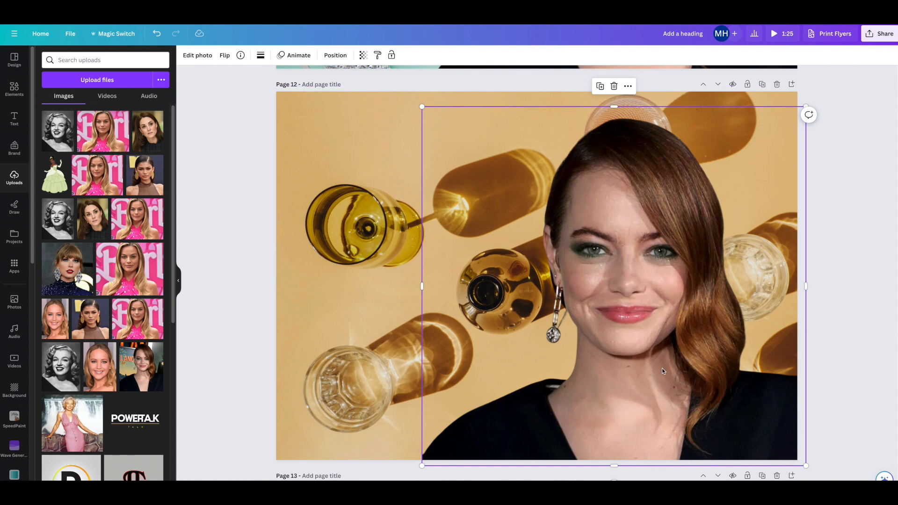
pyautogui.scroll(5, 662, 370)
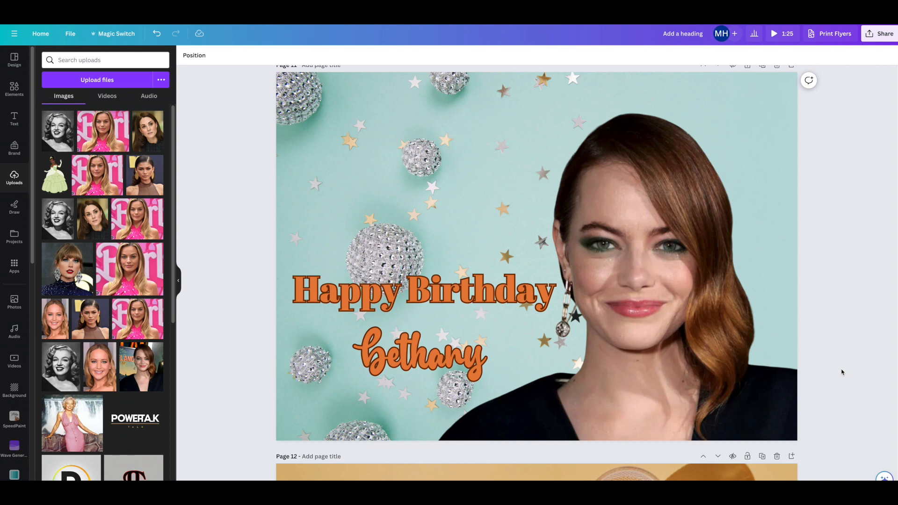
pyautogui.scroll(6, 842, 372)
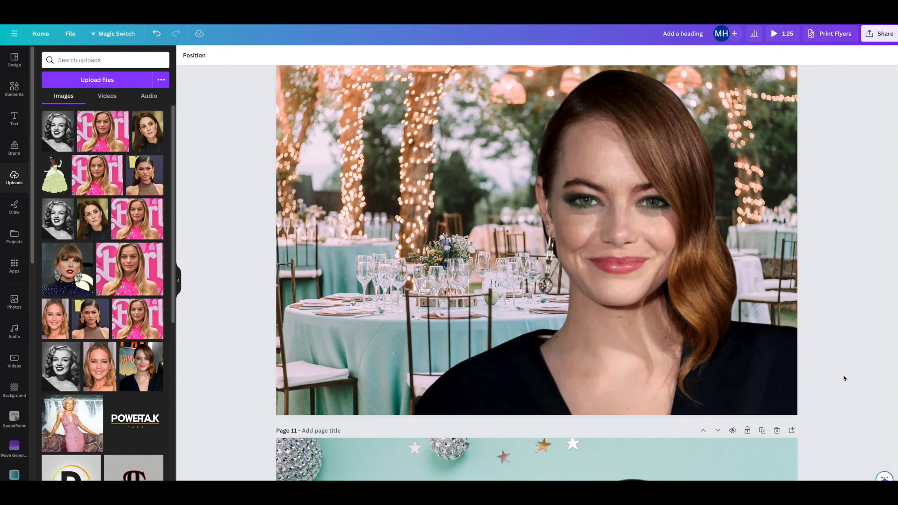
pyautogui.scroll(6, 844, 378)
pyautogui.scroll(5, 785, 443)
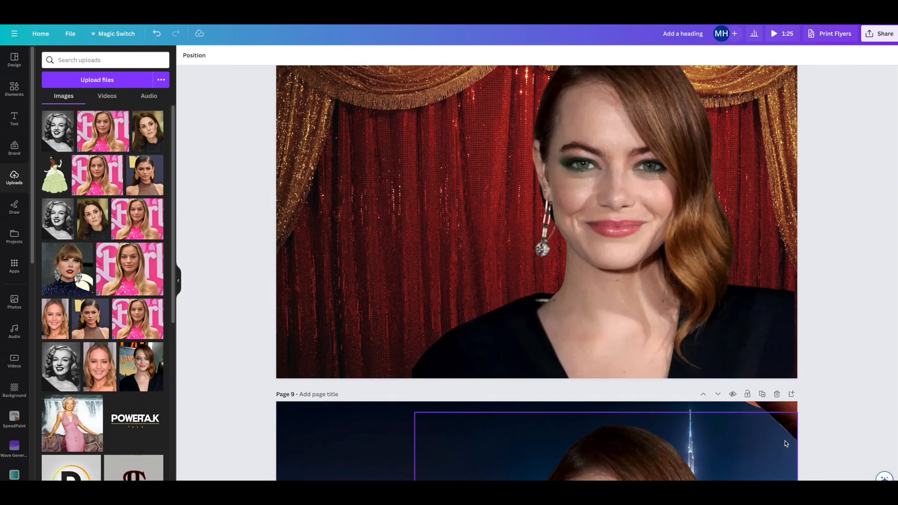
# Add the portrait photo of the woman with gold earrings to the blank page 17
pyautogui.scroll(-20, 748, 421)
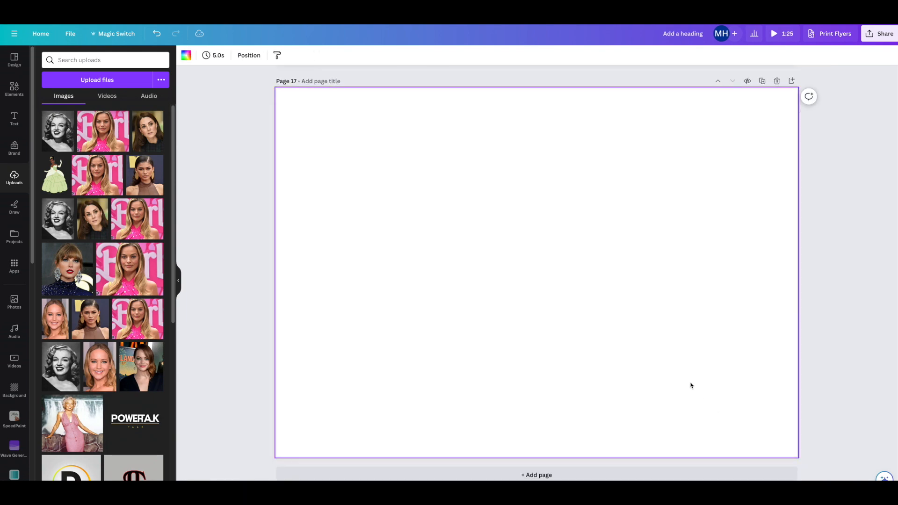
pyautogui.moveTo(895, 94); pyautogui.dragTo(694, 206)
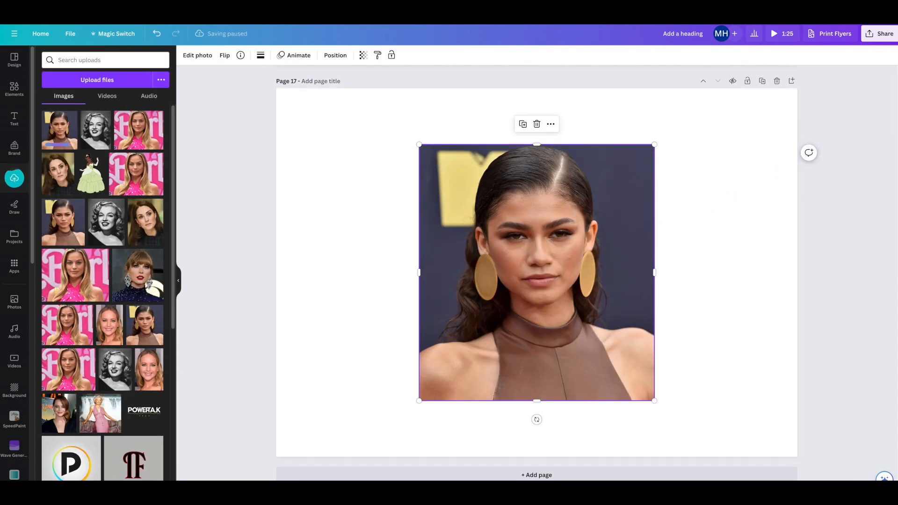
# Switch to the same portrait in Preview and delete the yellow patch of its background with Instant Alpha
pyautogui.moveTo(349, 100); pyautogui.dragTo(466, 100)
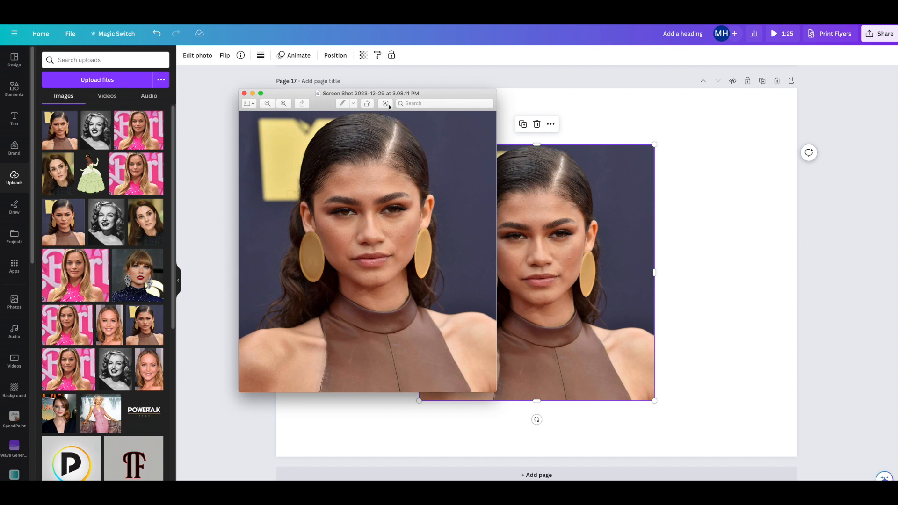
pyautogui.moveTo(413, 96); pyautogui.dragTo(452, 99)
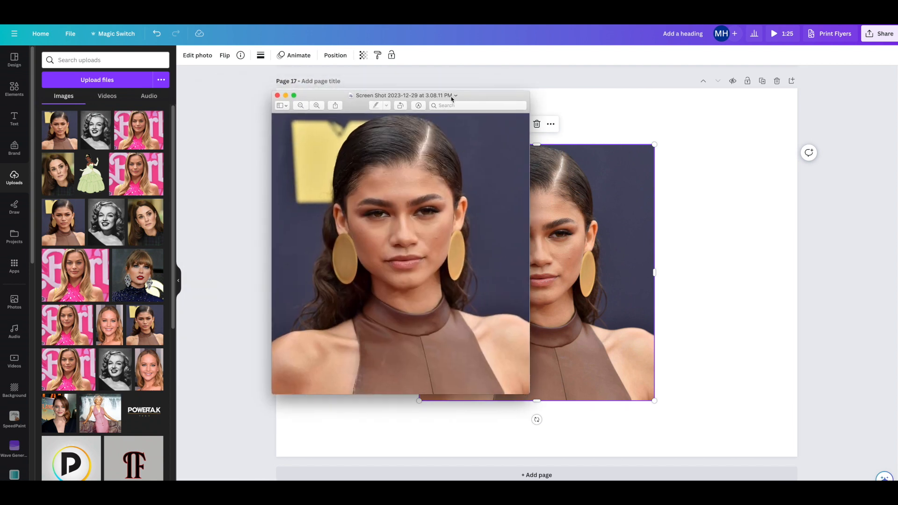
pyautogui.click(419, 106)
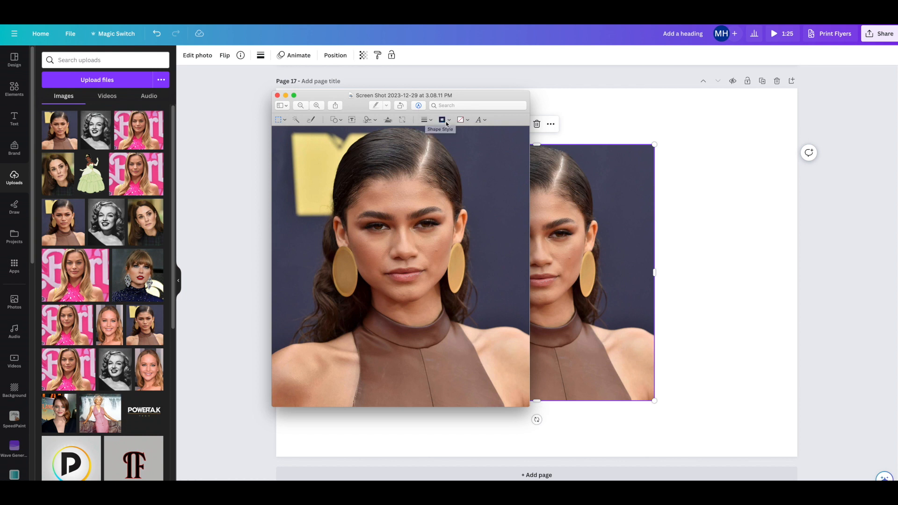
pyautogui.click(296, 121)
pyautogui.moveTo(309, 173); pyautogui.dragTo(315, 187)
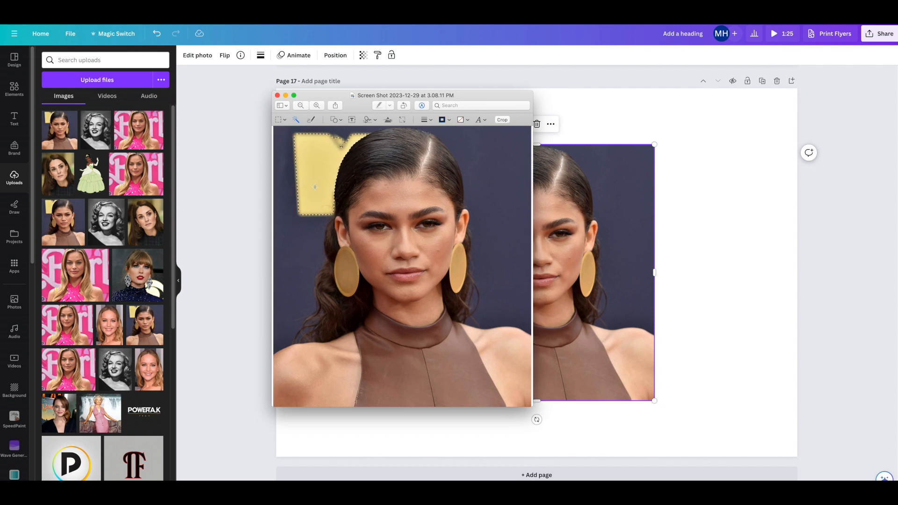
pyautogui.press('BackSpace')
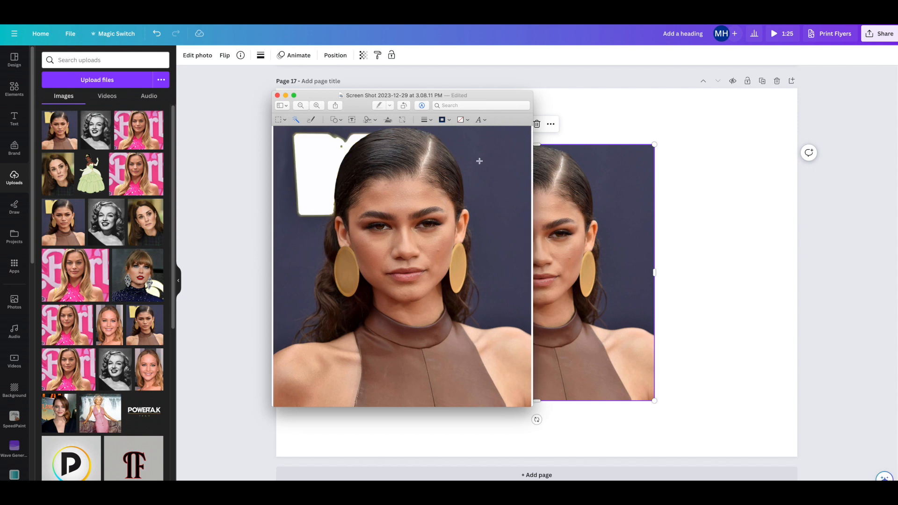
# Delete the dark blue background around the woman's head and shoulders with Instant Alpha and move the portrait window aside
pyautogui.moveTo(479, 160); pyautogui.dragTo(481, 160)
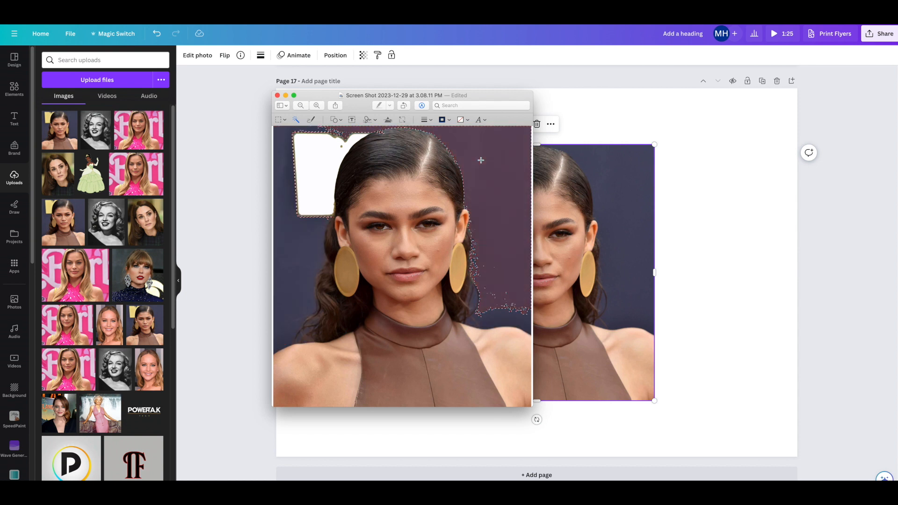
pyautogui.press('BackSpace')
pyautogui.moveTo(483, 318); pyautogui.dragTo(486, 322)
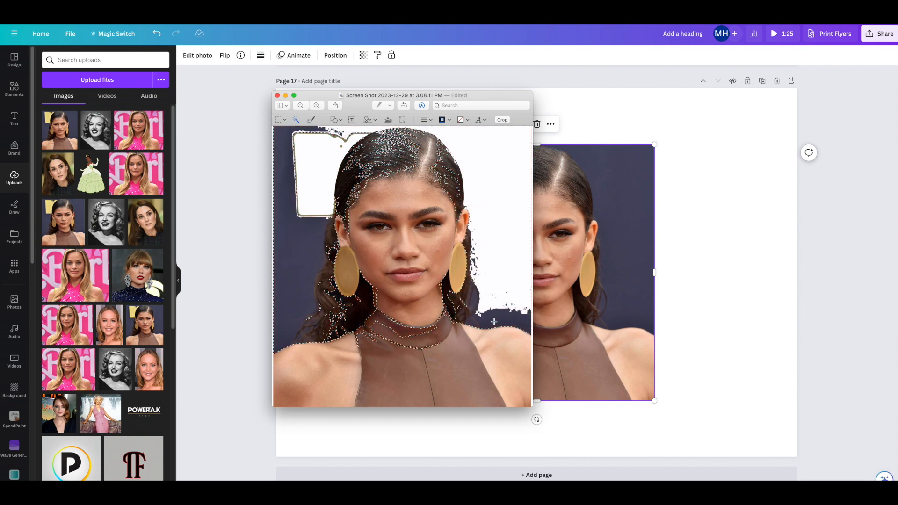
pyautogui.moveTo(307, 249); pyautogui.dragTo(307, 240)
pyautogui.press('BackSpace')
pyautogui.moveTo(292, 186); pyautogui.dragTo(297, 207)
pyautogui.press('BackSpace')
pyautogui.moveTo(474, 283); pyautogui.dragTo(493, 298)
pyautogui.click(459, 228)
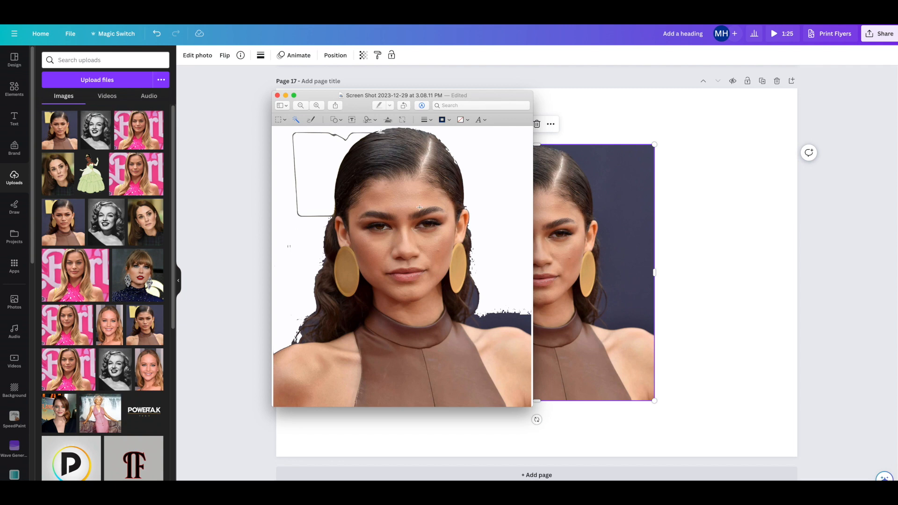
pyautogui.moveTo(460, 96); pyautogui.dragTo(873, 121)
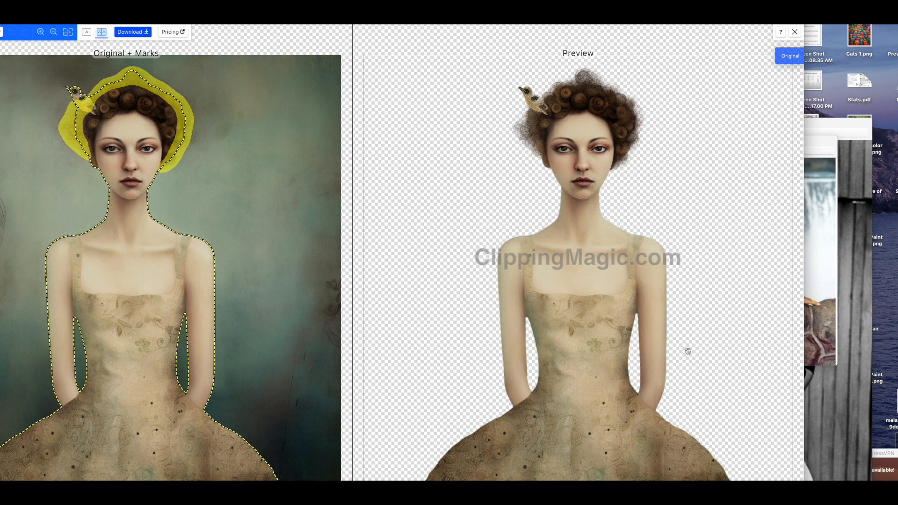
# Request the download of the ClippingMagic cut-out and switch to the Icons8 Background Remover result
pyautogui.click(130, 32)
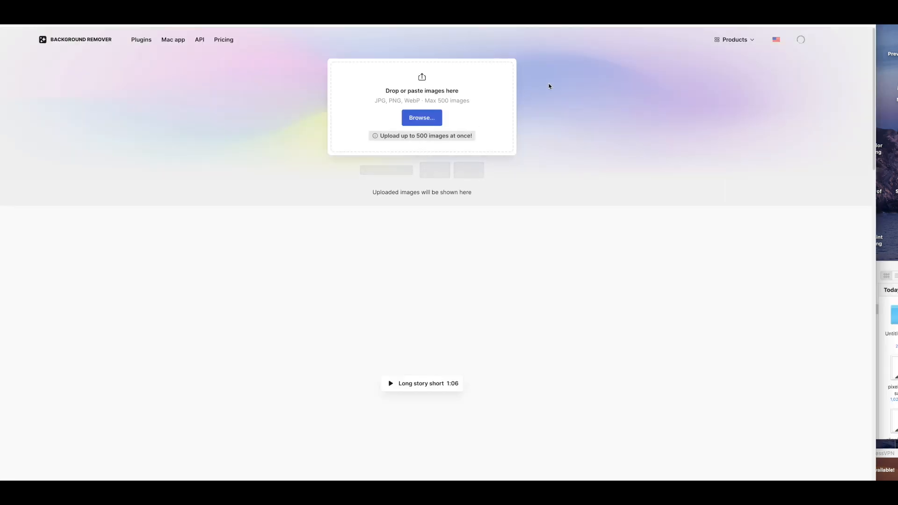
pyautogui.moveTo(854, 0); pyautogui.dragTo(851, 24)
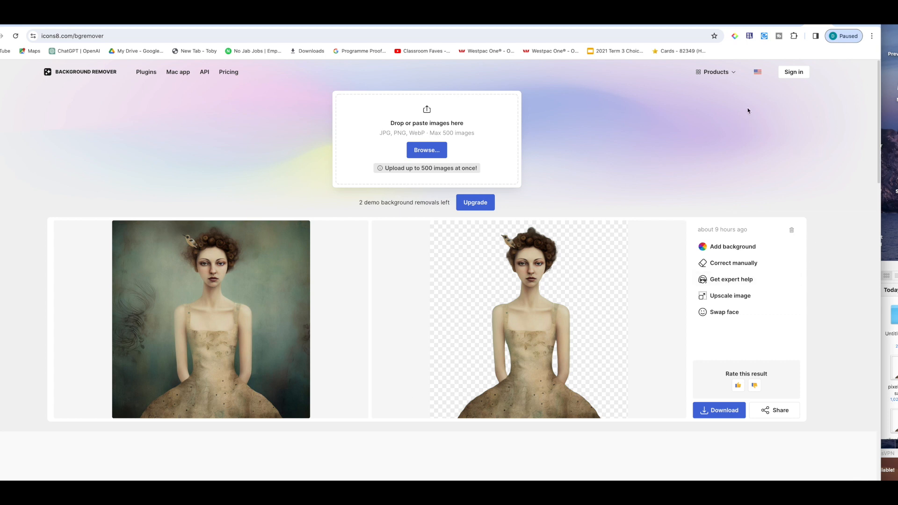
# Switch to PhotoScissors, open its background remover with the woman and bird cut-out, and dismiss the download dialog
pyautogui.click(834, 28)
pyautogui.moveTo(859, 23); pyautogui.dragTo(872, 24)
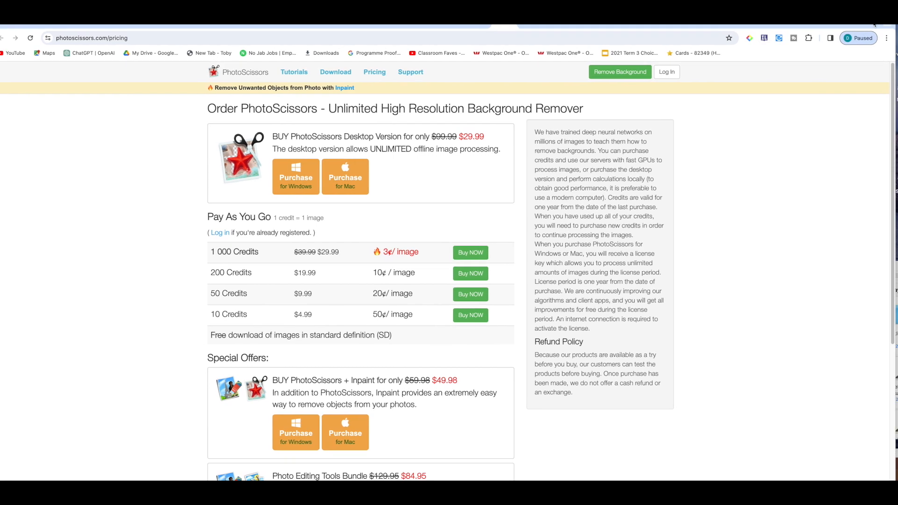
pyautogui.click(618, 72)
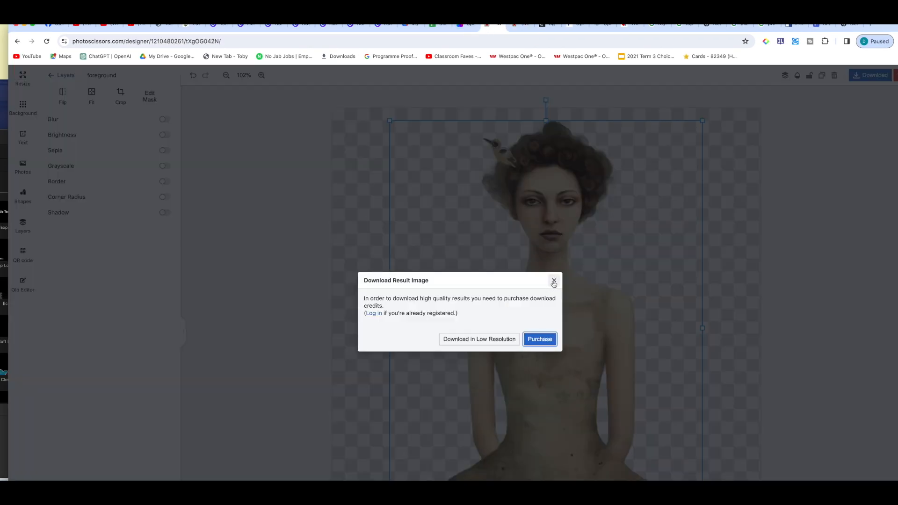
pyautogui.click(553, 281)
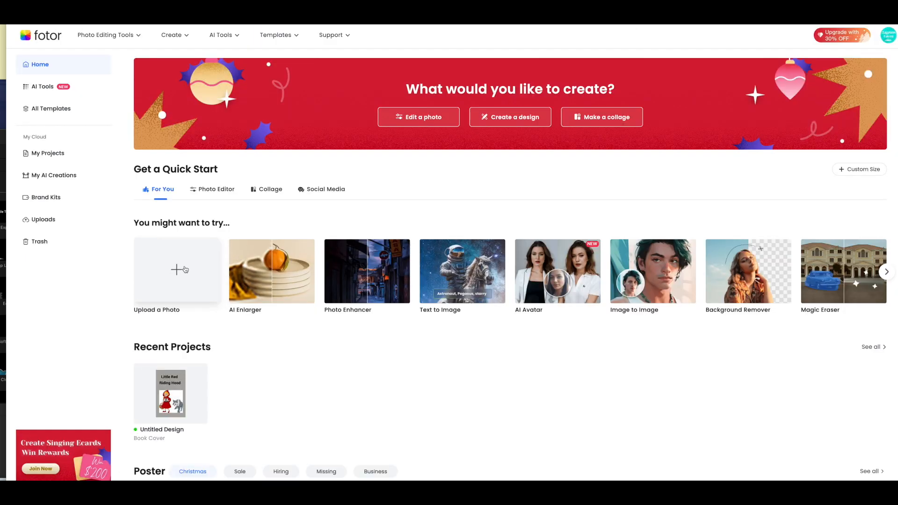
# Upload Original woman with bird.png to Fotor and open it in the photo editor's Background Remover
pyautogui.click(185, 270)
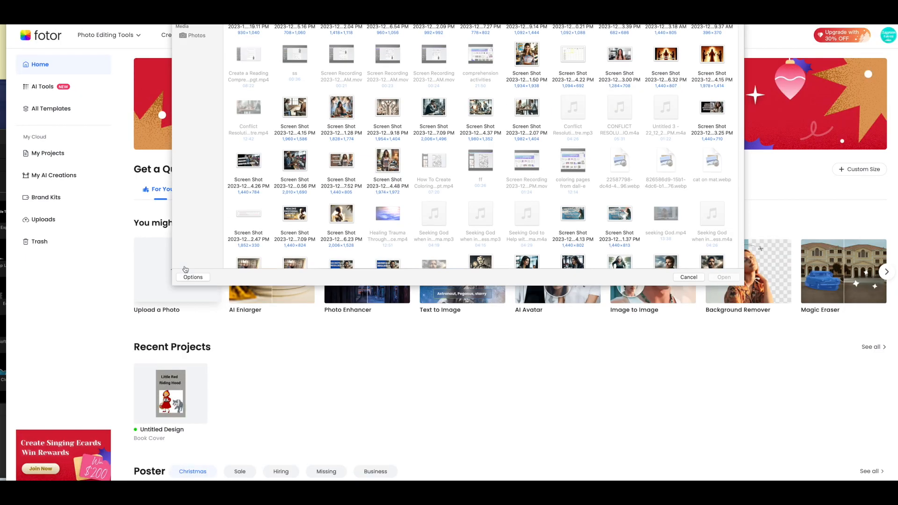
pyautogui.scroll(-5, 520, 186)
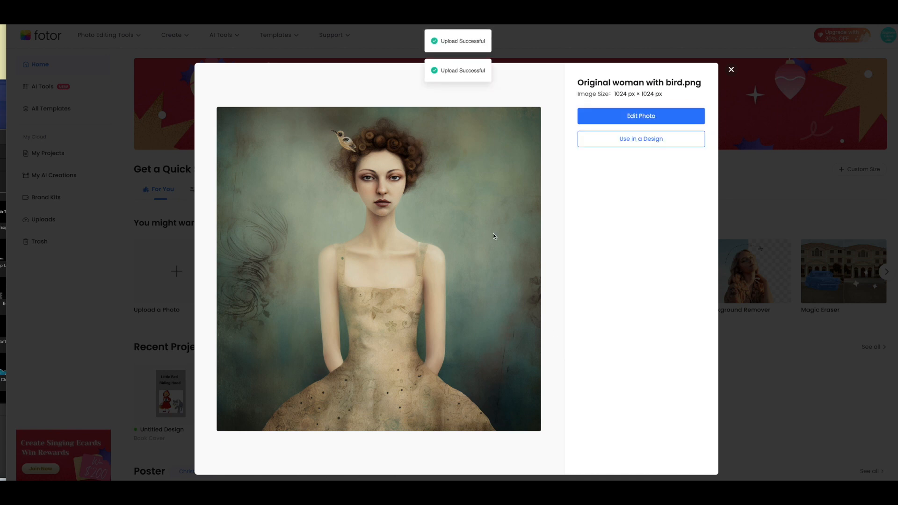
pyautogui.click(607, 146)
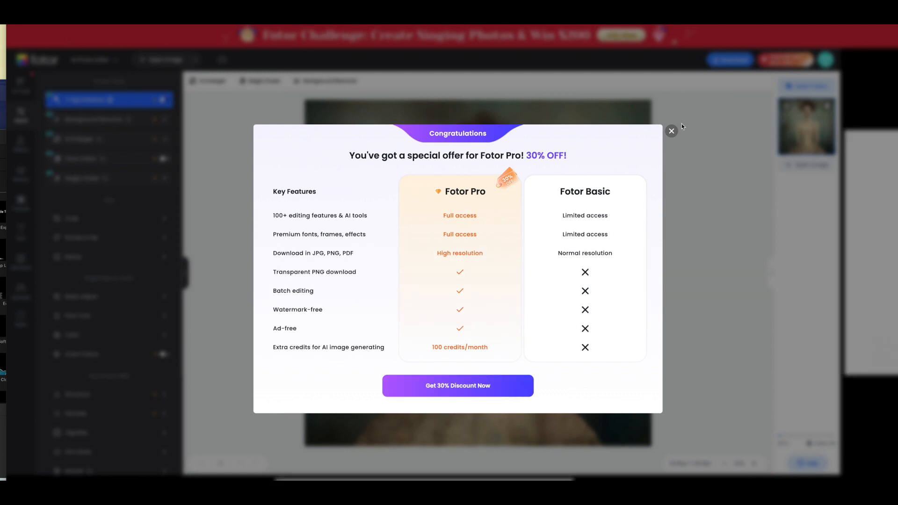
pyautogui.click(672, 131)
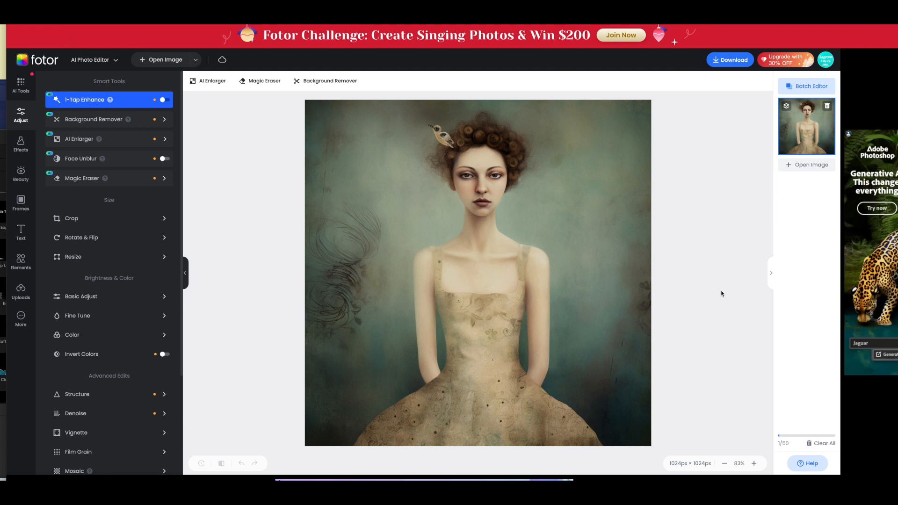
pyautogui.click(330, 81)
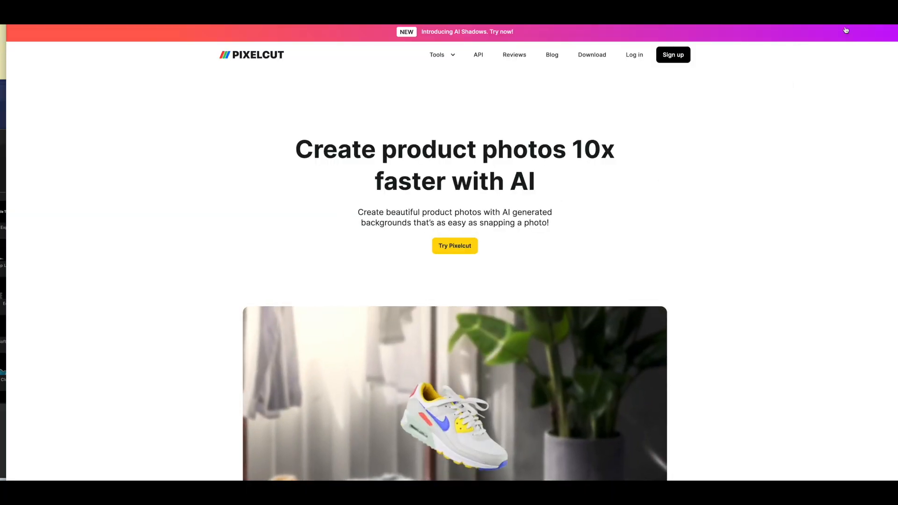
# Look through the Pixelcut home page and open its Background Remover tool
pyautogui.moveTo(877, 0); pyautogui.dragTo(872, 0)
pyautogui.scroll(-6, 551, 290)
pyautogui.scroll(6, 551, 291)
pyautogui.moveTo(433, 56)
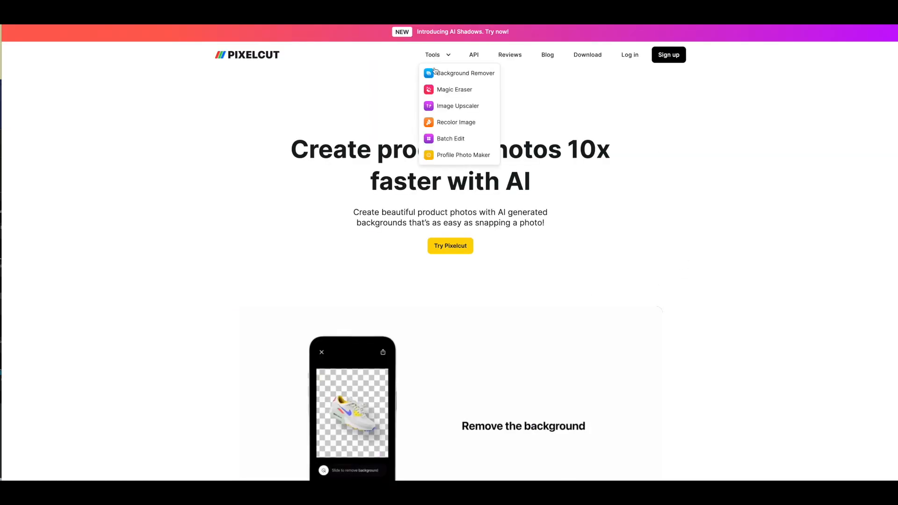
pyautogui.click(453, 75)
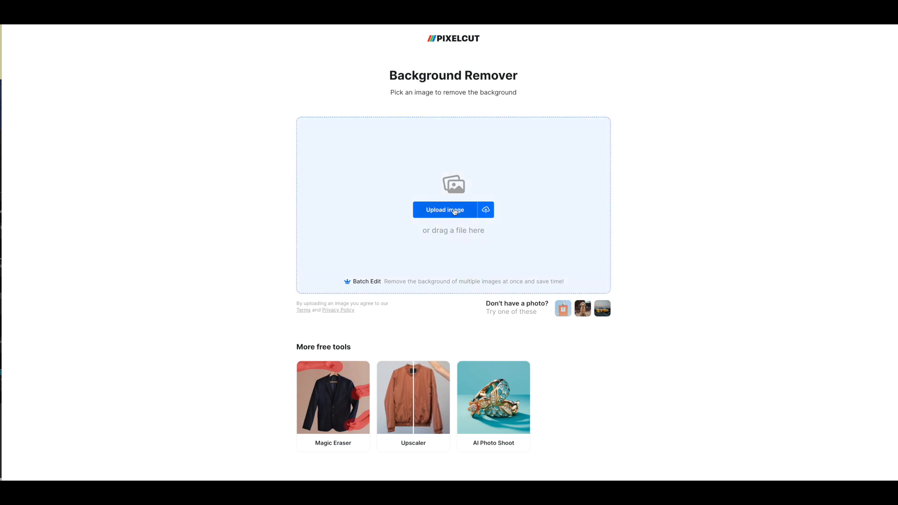
# Upload the woman with bird image to the Pixelcut Background Remover and open the cut-out in the editor
pyautogui.click(454, 212)
pyautogui.click(383, 124)
pyautogui.click(720, 369)
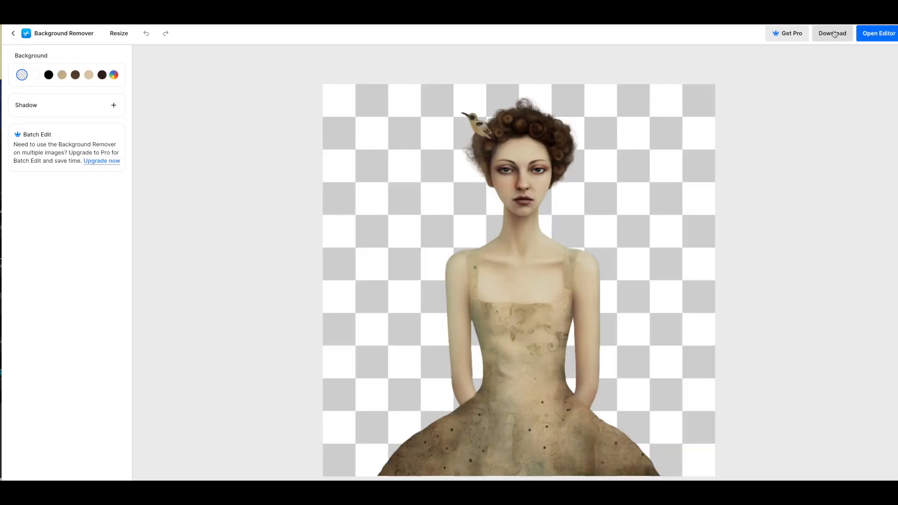
pyautogui.click(878, 36)
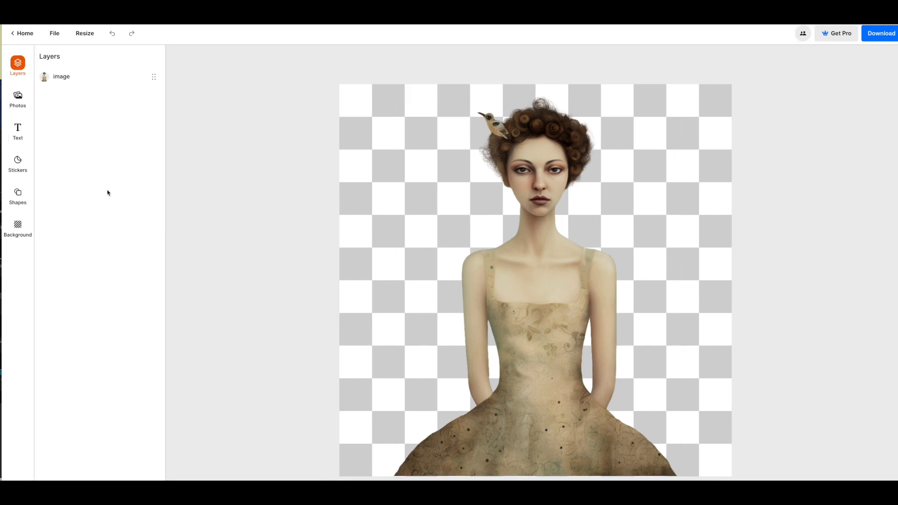
# Upscale the cut-out image layer at 2x and apply the result
pyautogui.click(67, 83)
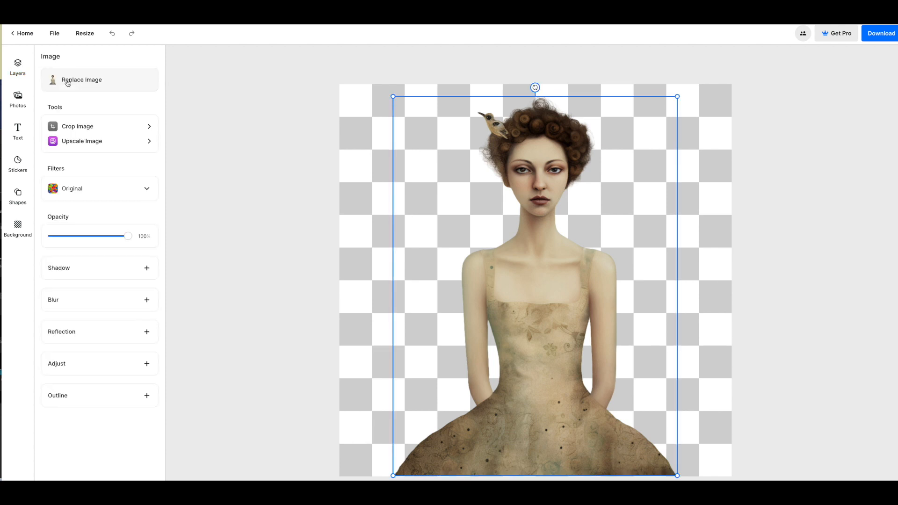
pyautogui.click(82, 142)
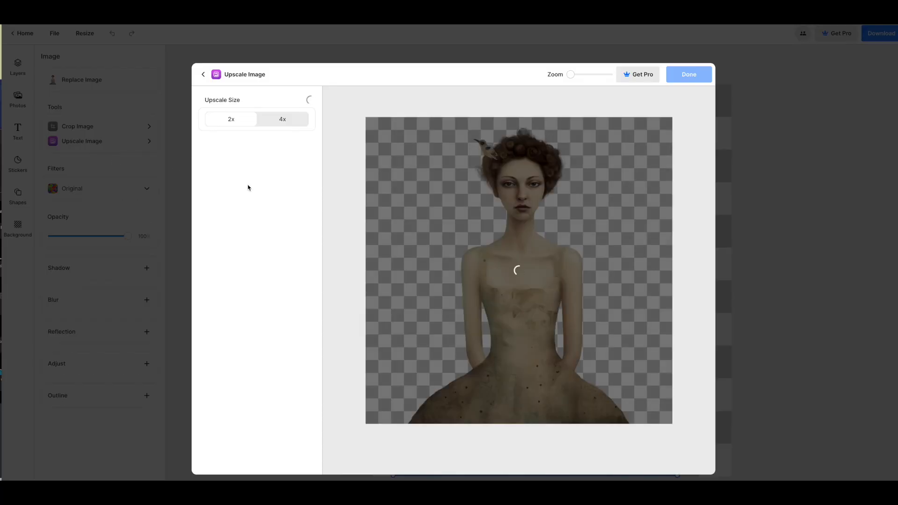
pyautogui.click(280, 123)
pyautogui.click(695, 76)
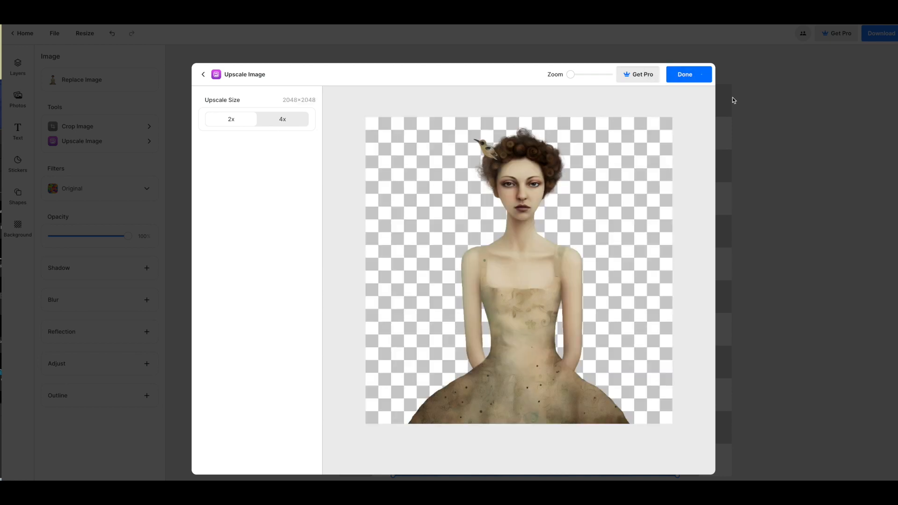
# Download the upscaled Pixelcut image, then view the Pixelcut Pro upgrade plans and dismiss the offer
pyautogui.click(881, 35)
pyautogui.click(851, 121)
pyautogui.click(838, 36)
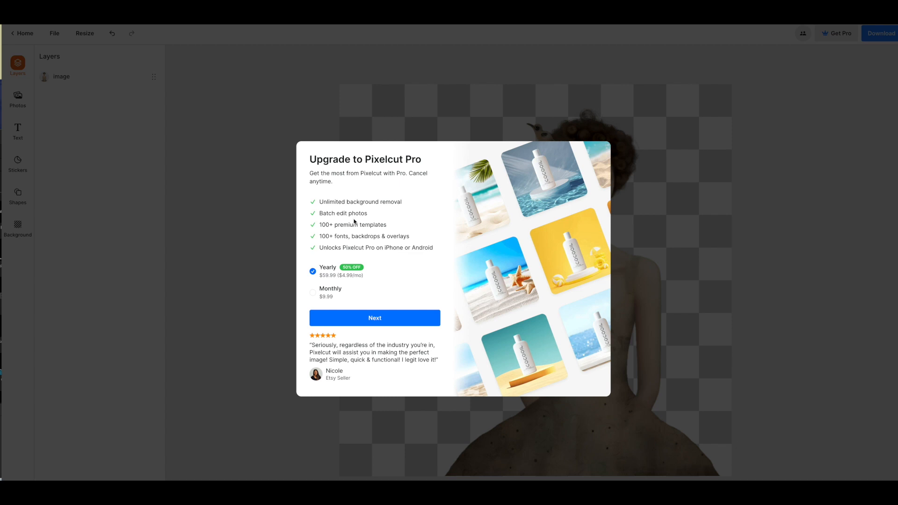
pyautogui.click(250, 273)
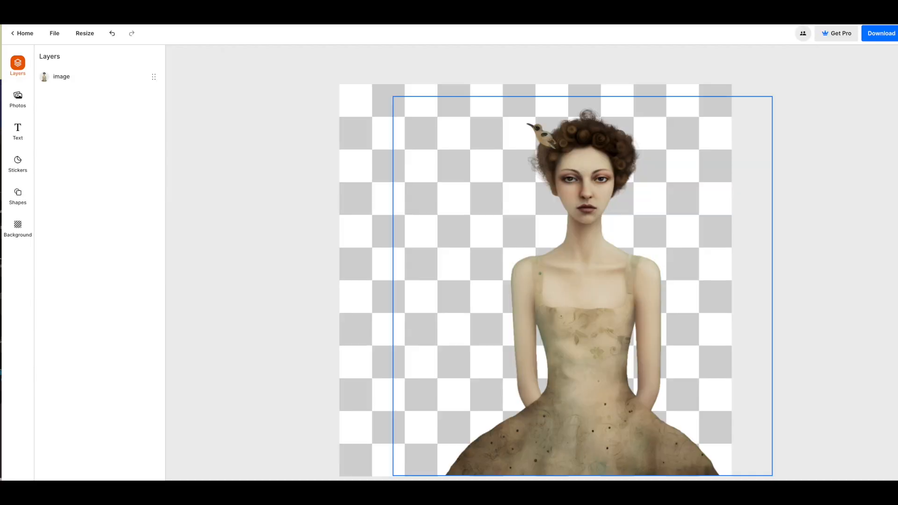
# Switch to Preview, enlarge the removebg sample over the Pixelcut export for comparison, and set it aside
pyautogui.press('super+Tab')
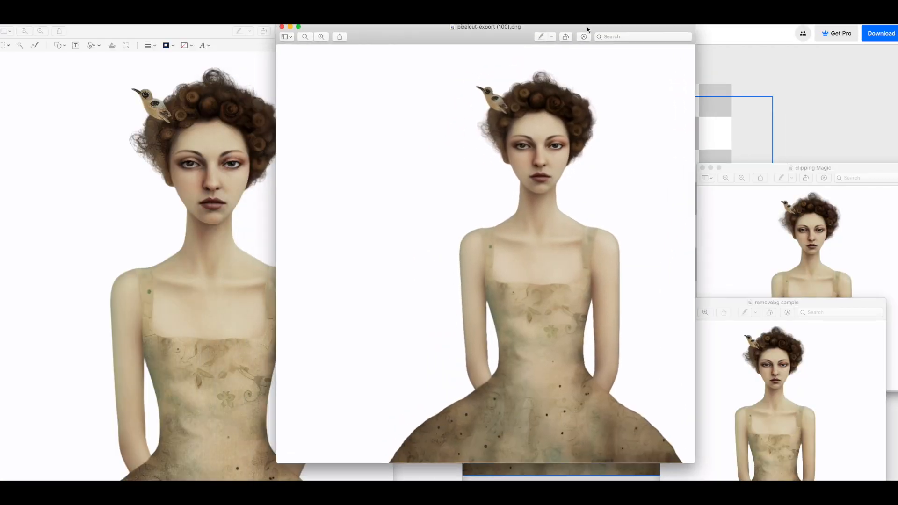
pyautogui.moveTo(802, 302); pyautogui.dragTo(579, 141)
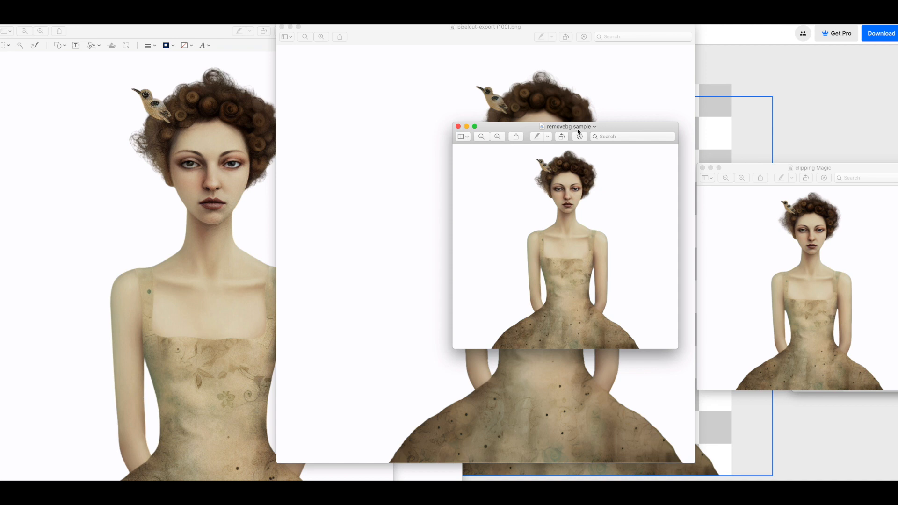
pyautogui.moveTo(677, 341); pyautogui.dragTo(687, 365)
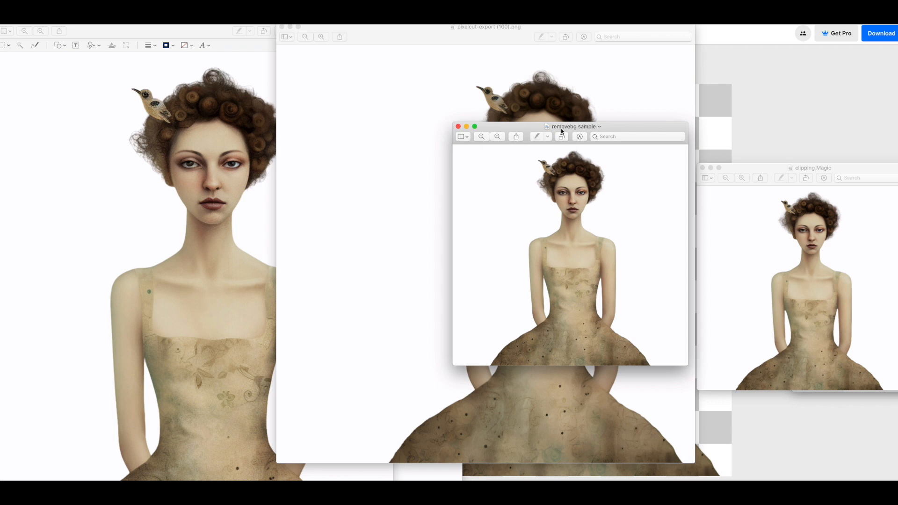
pyautogui.moveTo(576, 133); pyautogui.dragTo(897, 16)
# Enlarge the clipping Magic sample to inspect its edges, then move it and pixelcut-export (100).png aside
pyautogui.moveTo(832, 169); pyautogui.dragTo(466, 88)
pyautogui.moveTo(541, 308); pyautogui.dragTo(583, 372)
pyautogui.moveTo(363, 90); pyautogui.dragTo(789, 91)
pyautogui.moveTo(499, 43)
pyautogui.mouseDown()
pyautogui.moveTo(501, 74)
pyautogui.moveTo(502, 56)
pyautogui.mouseUp()
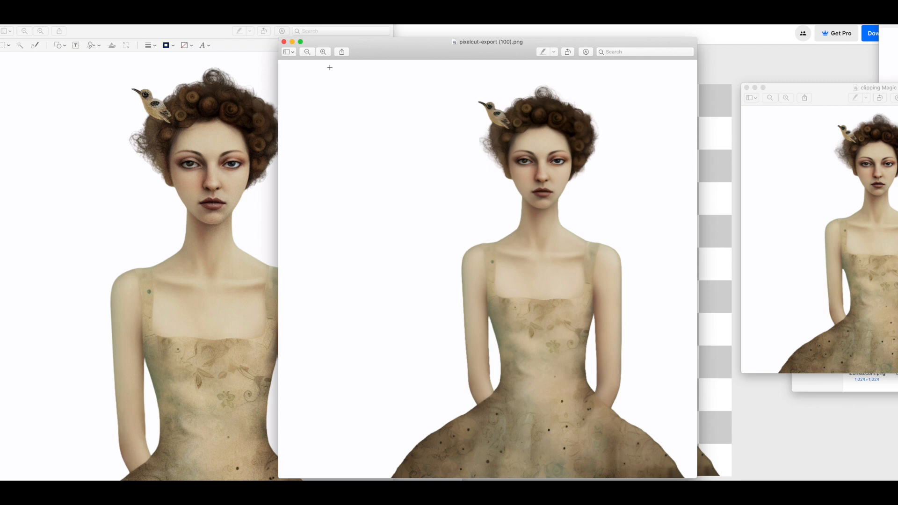
pyautogui.moveTo(317, 47); pyautogui.dragTo(724, 227)
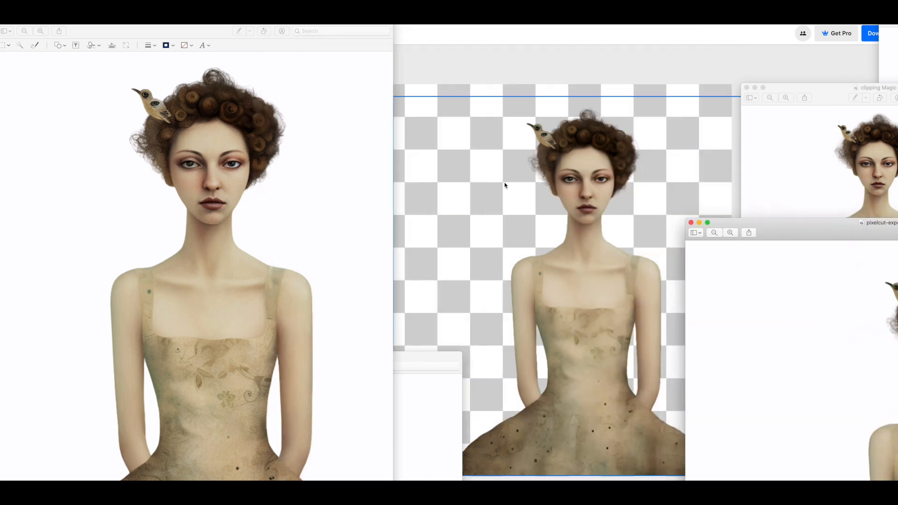
# Compare the Canva.com sample with an enlarged Photoscissors.com sample, then close the Photoscissors one
pyautogui.click(226, 65)
pyautogui.moveTo(216, 37); pyautogui.dragTo(585, 55)
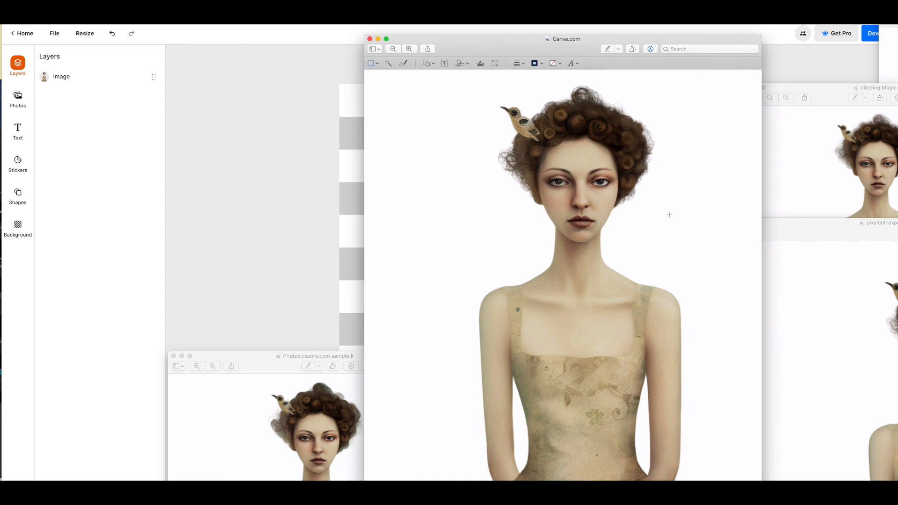
pyautogui.moveTo(259, 359); pyautogui.dragTo(334, 112)
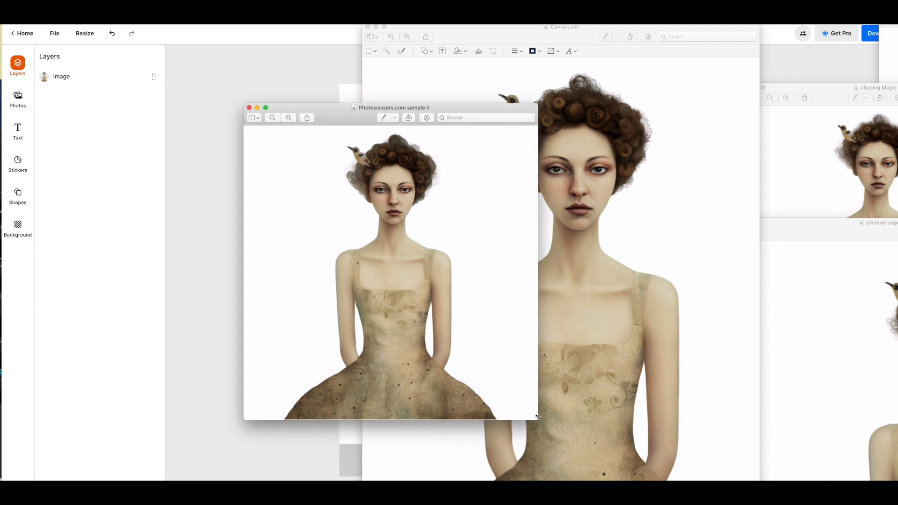
pyautogui.moveTo(538, 422); pyautogui.dragTo(620, 479)
pyautogui.press('super+w')
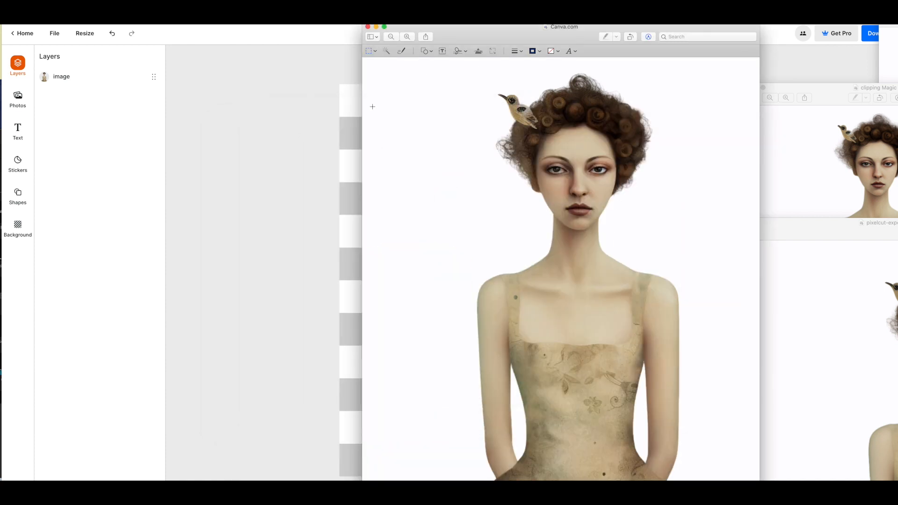
pyautogui.moveTo(563, 38); pyautogui.dragTo(222, 26)
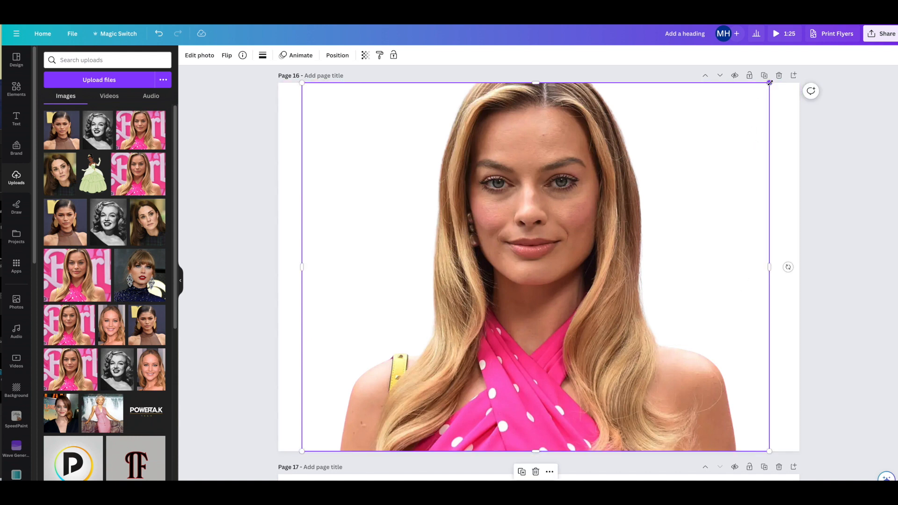
# In Canva, shrink the cut-out portrait on page 16 and place it near the page's bottom edge
pyautogui.moveTo(719, 143); pyautogui.dragTo(725, 274)
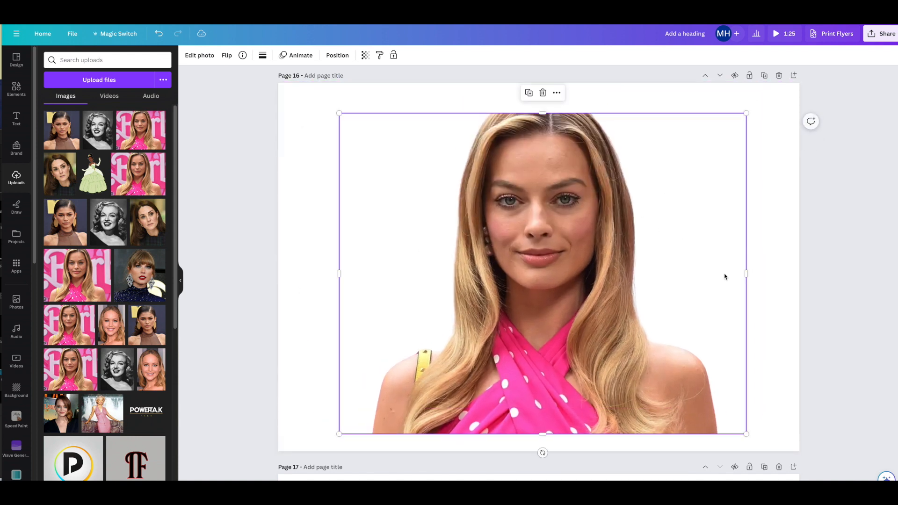
pyautogui.click(773, 293)
pyautogui.press('super+z')
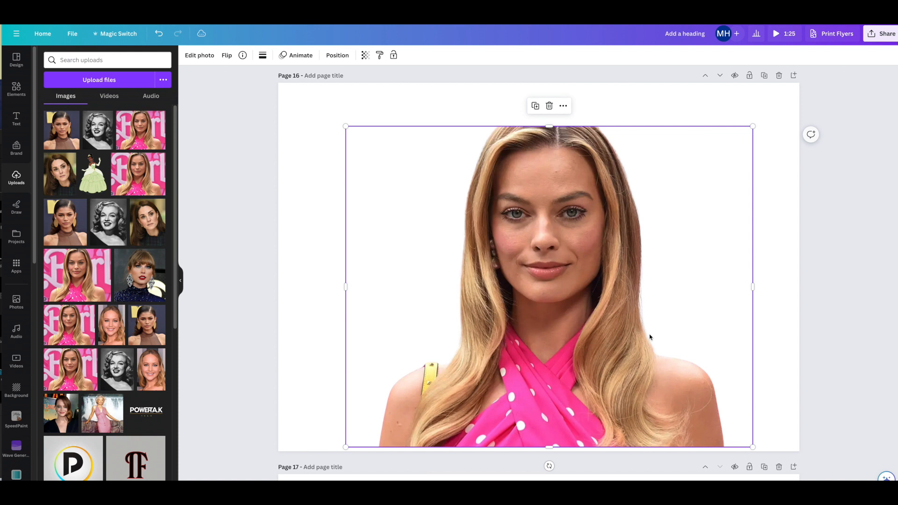
pyautogui.click(780, 296)
pyautogui.click(552, 232)
# Open the design's download options and set the file type to PNG
pyautogui.click(881, 42)
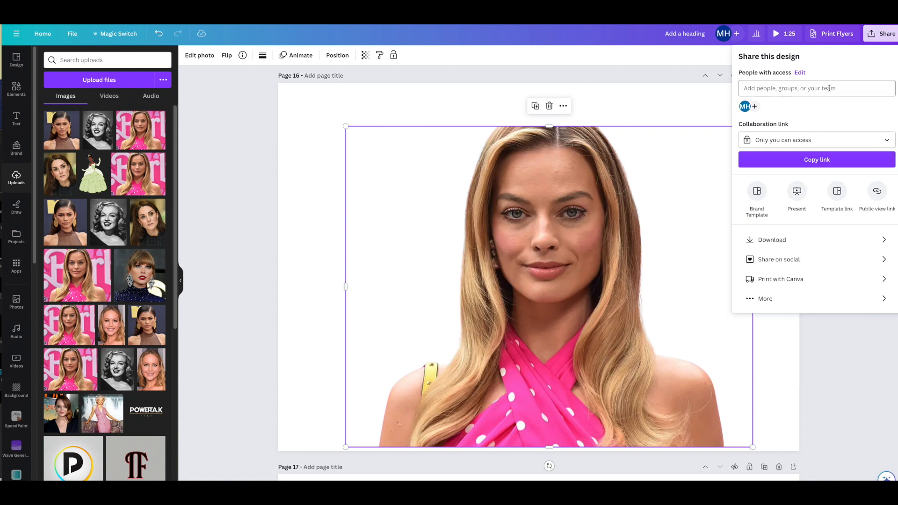
pyautogui.click(770, 240)
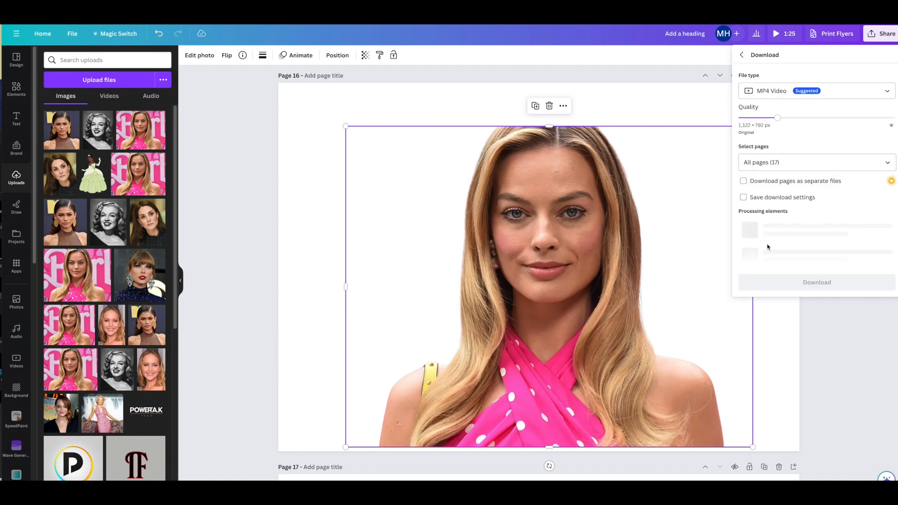
pyautogui.click(835, 97)
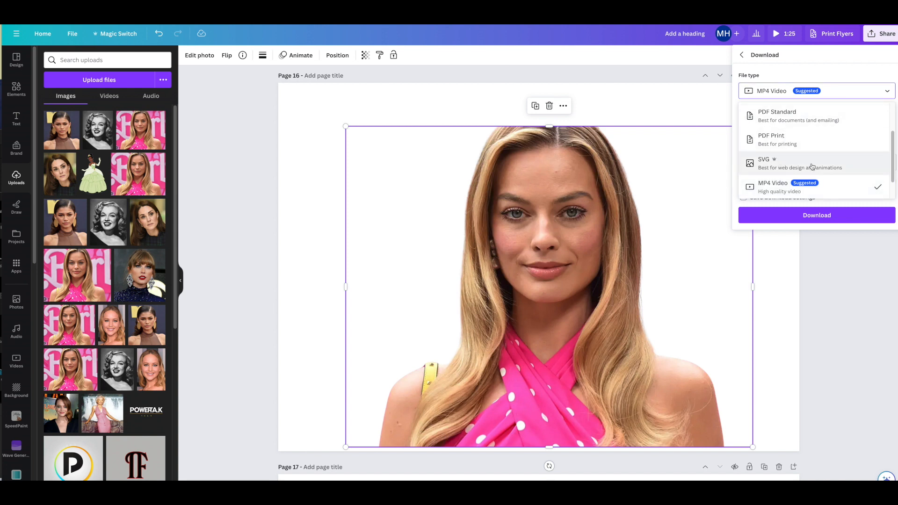
pyautogui.scroll(1, 848, 164)
pyautogui.scroll(2, 848, 164)
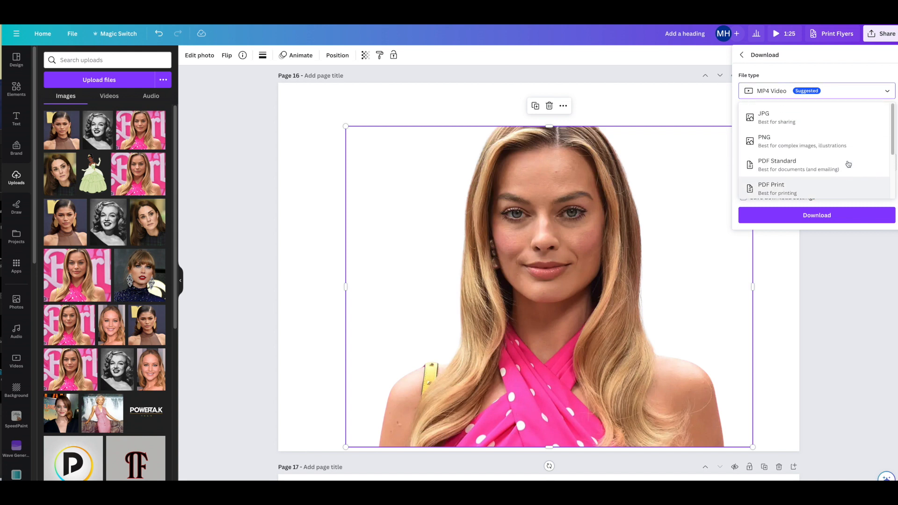
pyautogui.click(774, 143)
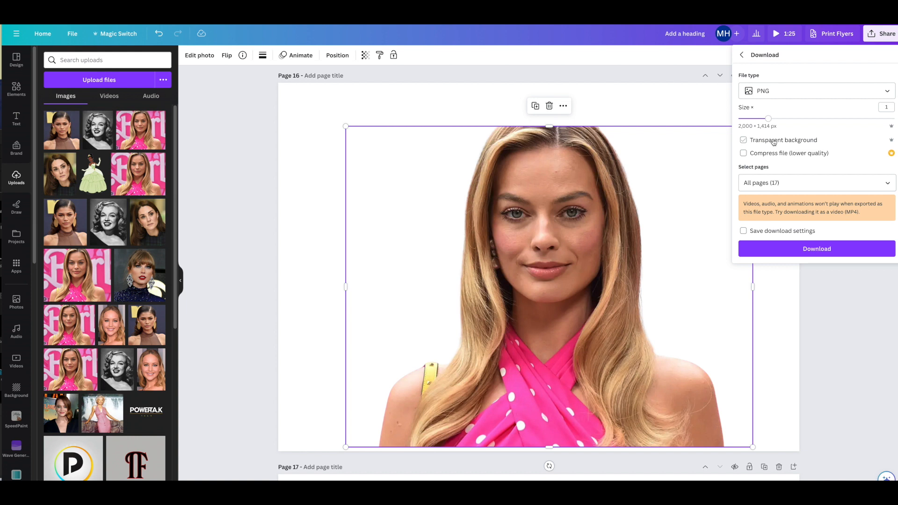
# Set the export size to 1.125, enable the transparent background, and download all 17 pages
pyautogui.moveTo(769, 120)
pyautogui.mouseDown()
pyautogui.moveTo(787, 122)
pyautogui.moveTo(775, 119)
pyautogui.mouseUp()
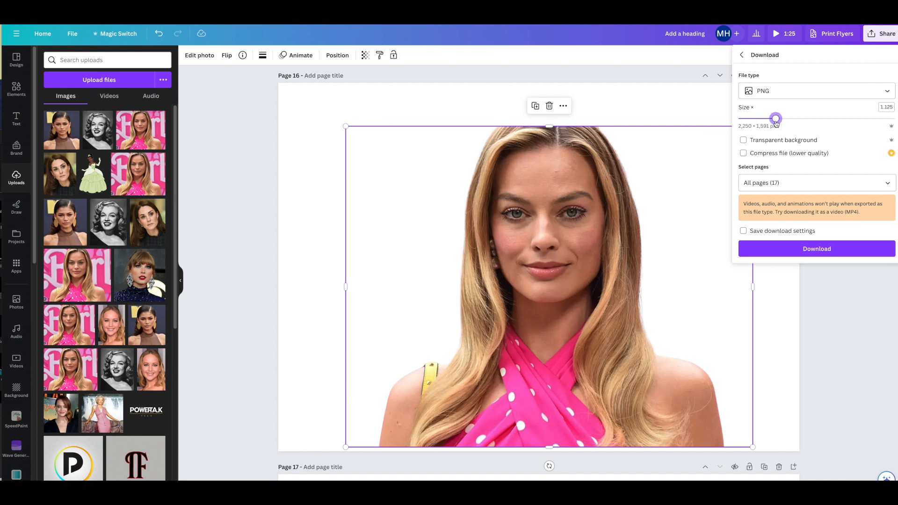
pyautogui.click(744, 142)
pyautogui.click(744, 142)
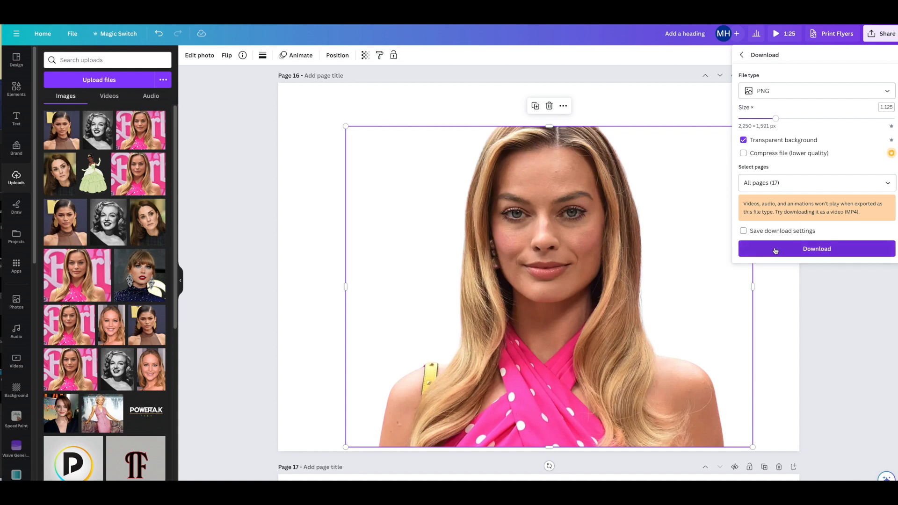
pyautogui.click(809, 250)
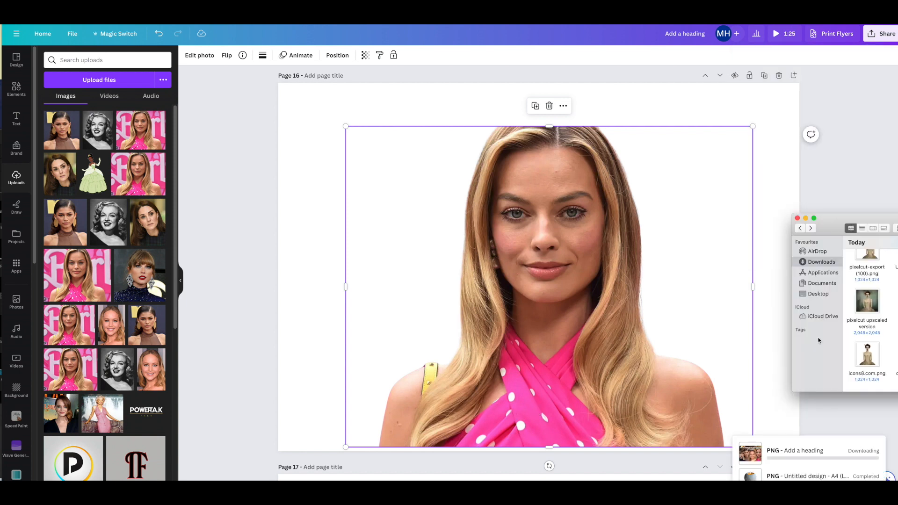
# Go to blank page 18 and fill it with the red background of blurred coloured lights
pyautogui.scroll(2, 888, 346)
pyautogui.moveTo(897, 247); pyautogui.dragTo(709, 274)
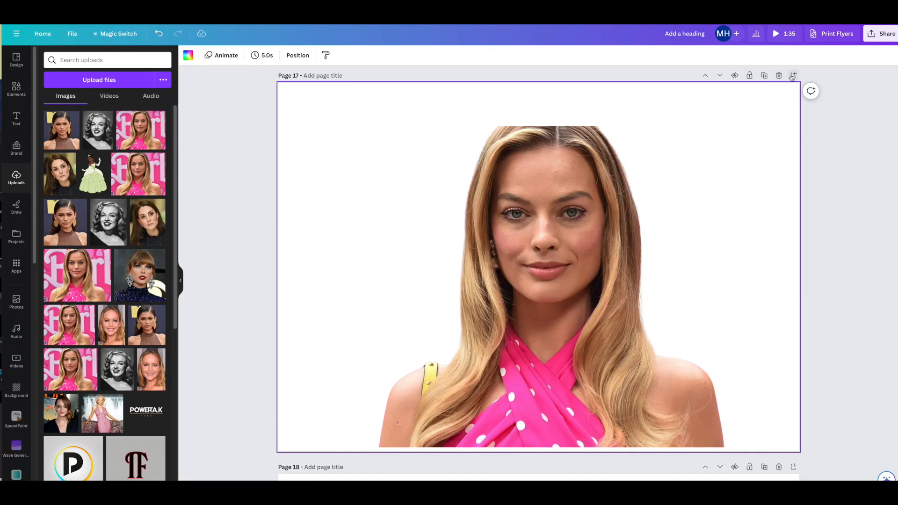
pyautogui.scroll(-3, 793, 78)
pyautogui.scroll(-5, 793, 77)
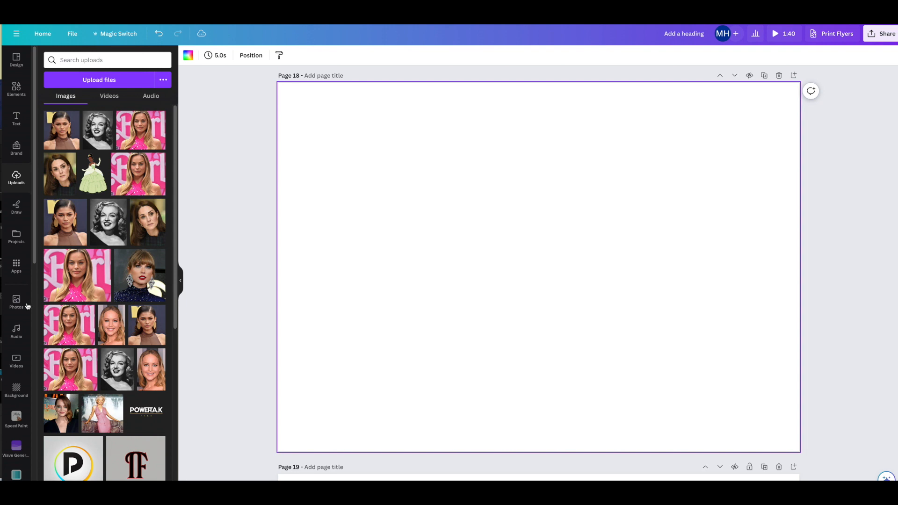
pyautogui.click(15, 390)
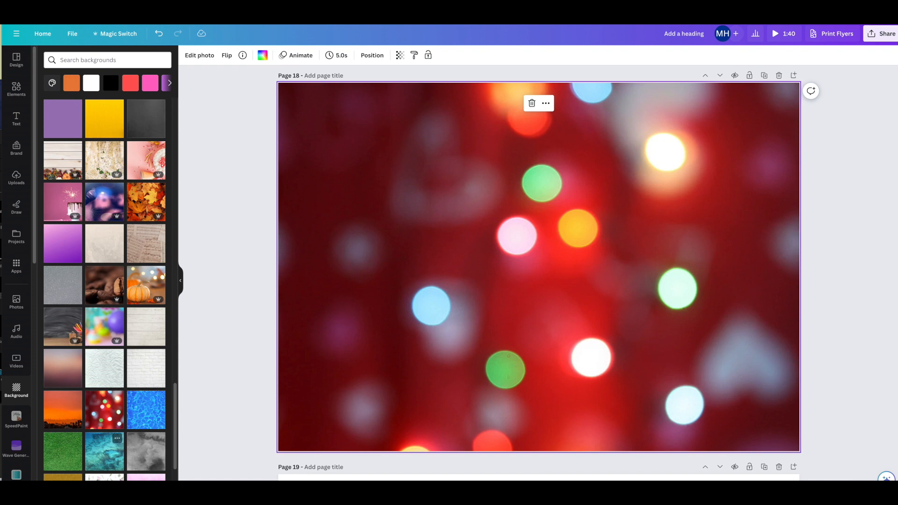
# Place the transparent portrait PNG from the Downloads folder on page 18, enlarge it to page height, and align it to the bottom edge
pyautogui.click(720, 493)
pyautogui.moveTo(592, 212); pyautogui.dragTo(871, 173)
pyautogui.moveTo(770, 322); pyautogui.dragTo(530, 338)
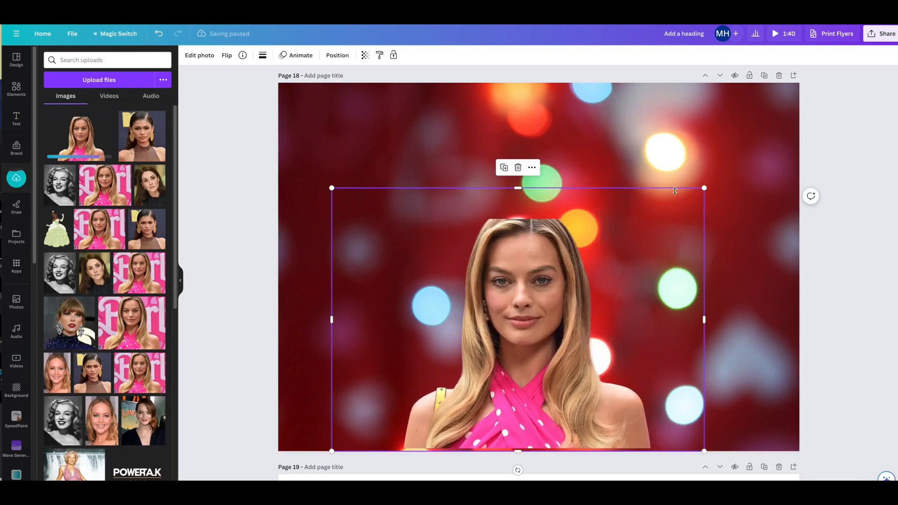
pyautogui.moveTo(704, 189); pyautogui.dragTo(853, 82)
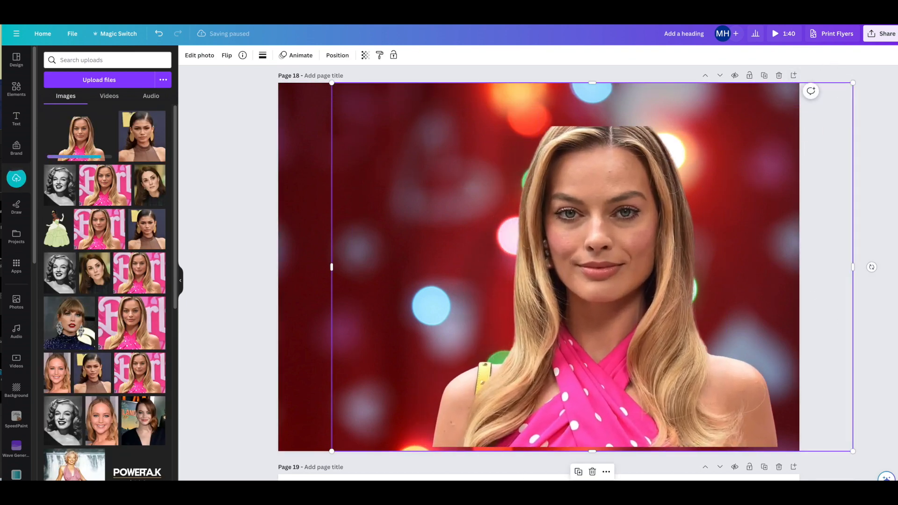
pyautogui.click(878, 341)
pyautogui.moveTo(757, 347); pyautogui.dragTo(760, 352)
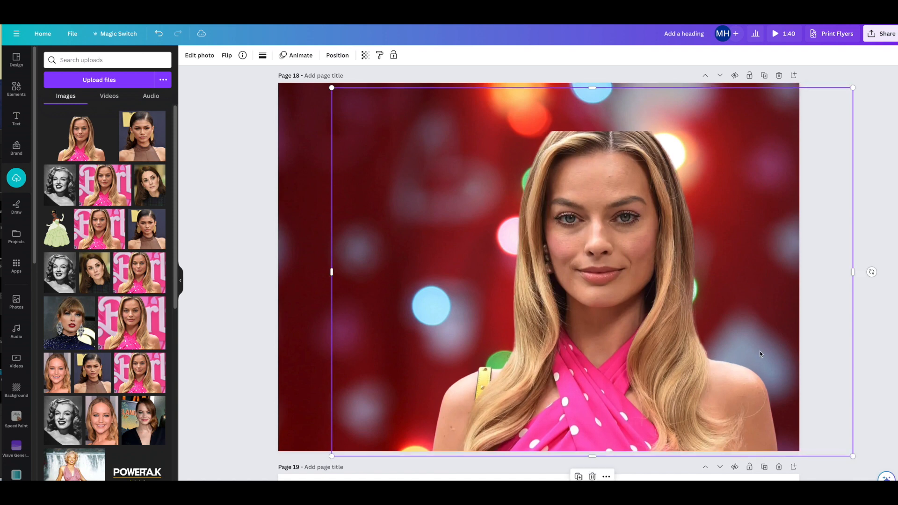
pyautogui.click(858, 327)
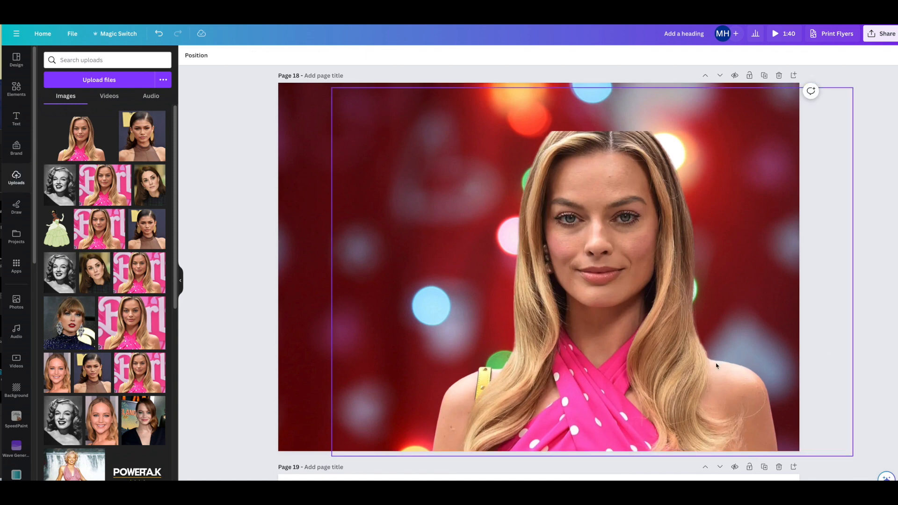